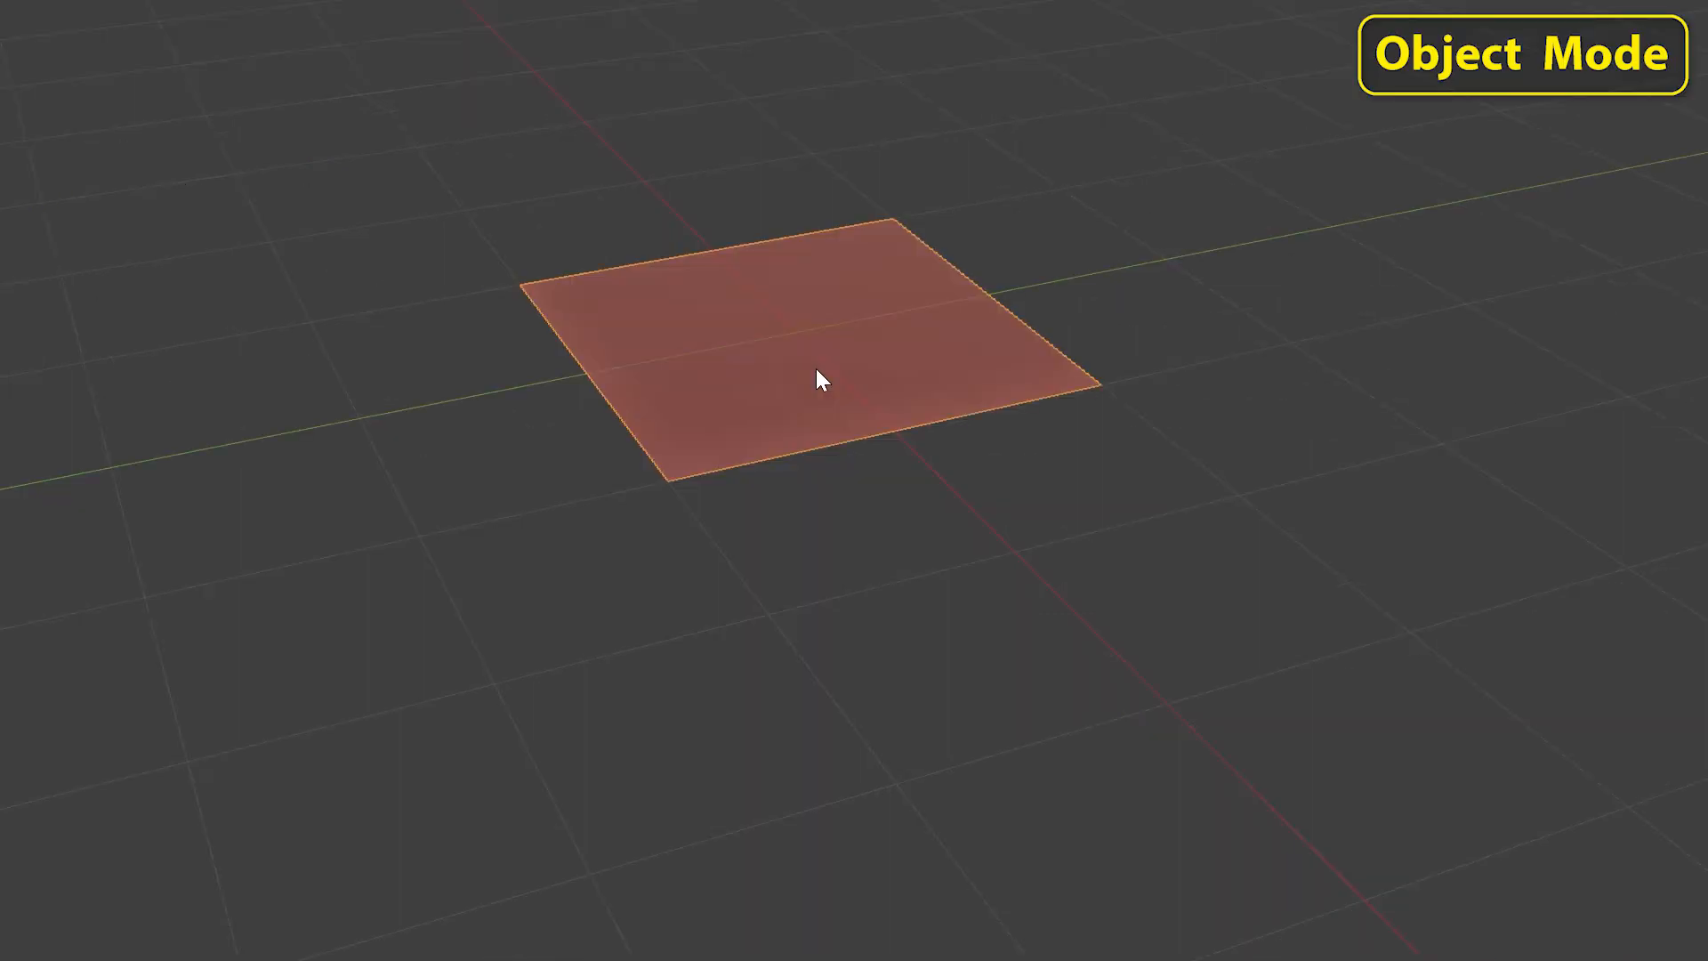
Subdivide the whole plane once in Edit Mode and return to Object Mode.
key("Tab")
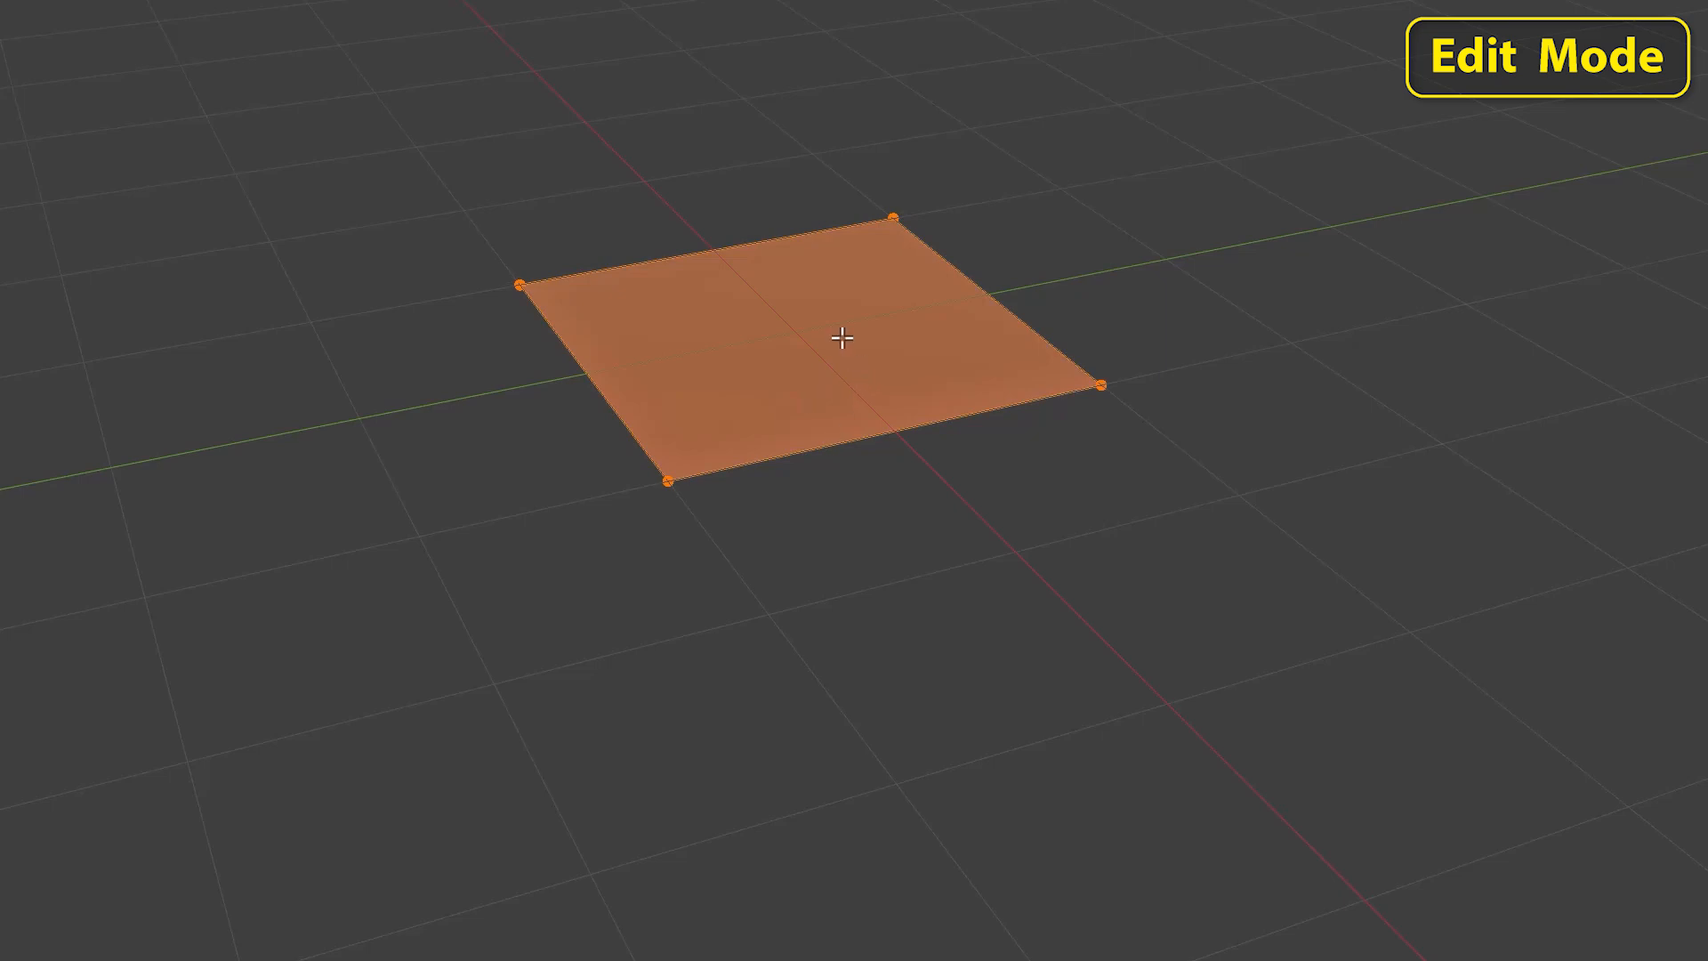
right_click(842, 338)
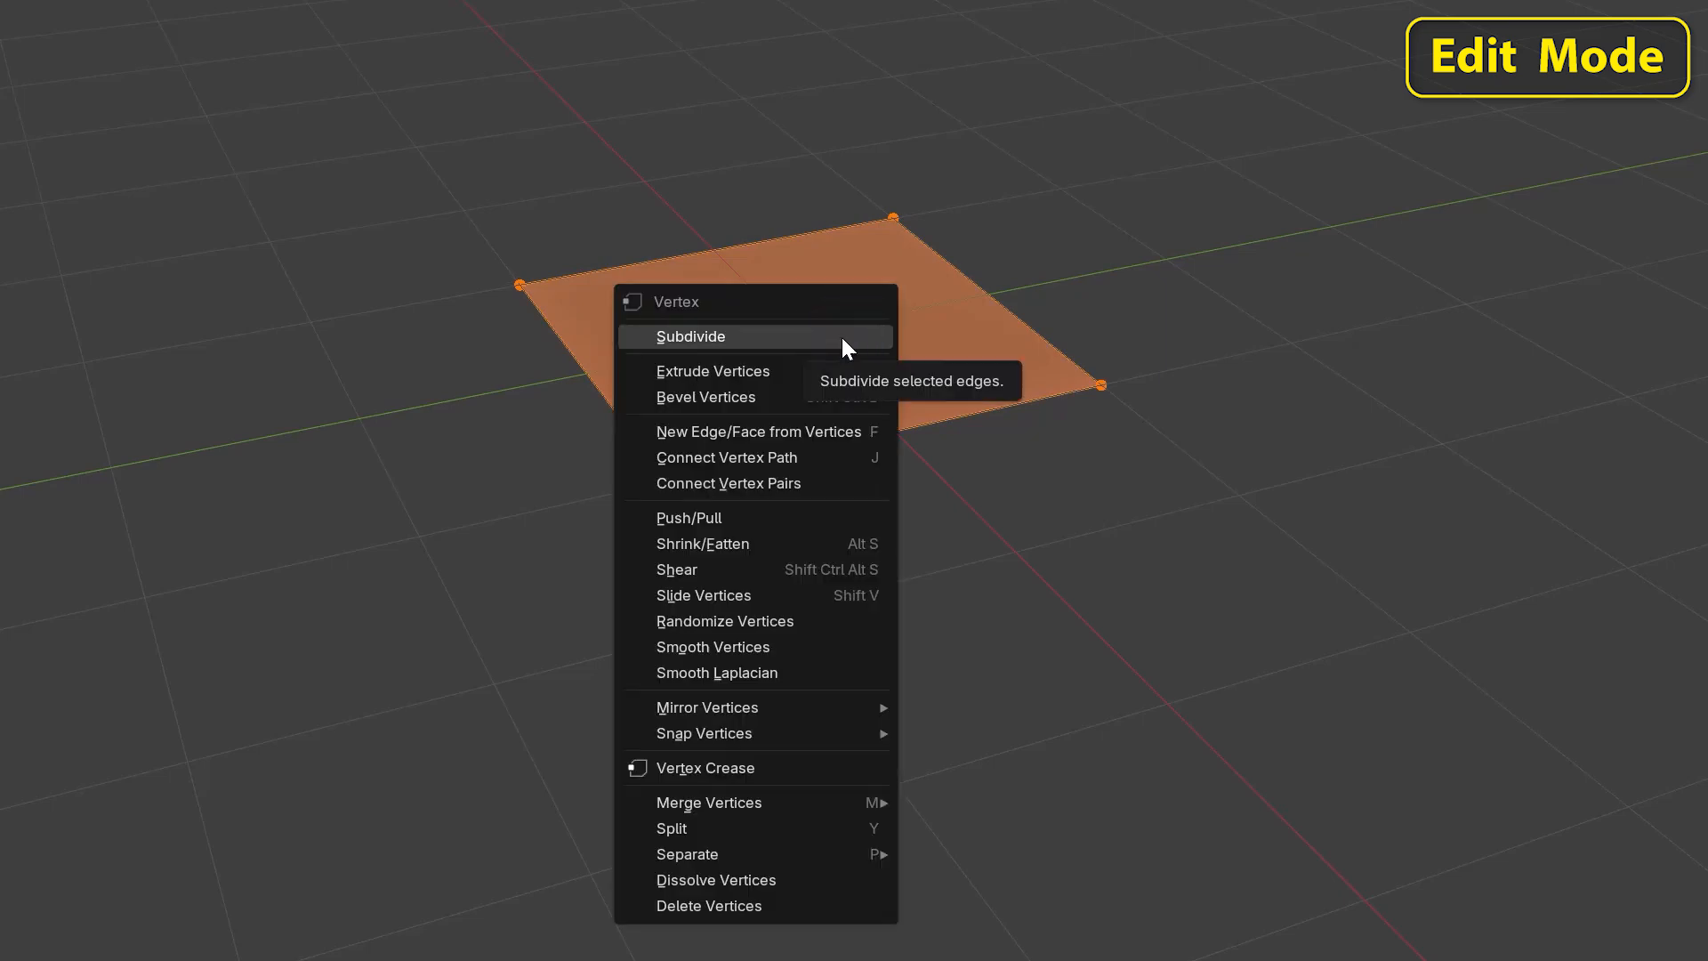
left_click(841, 338)
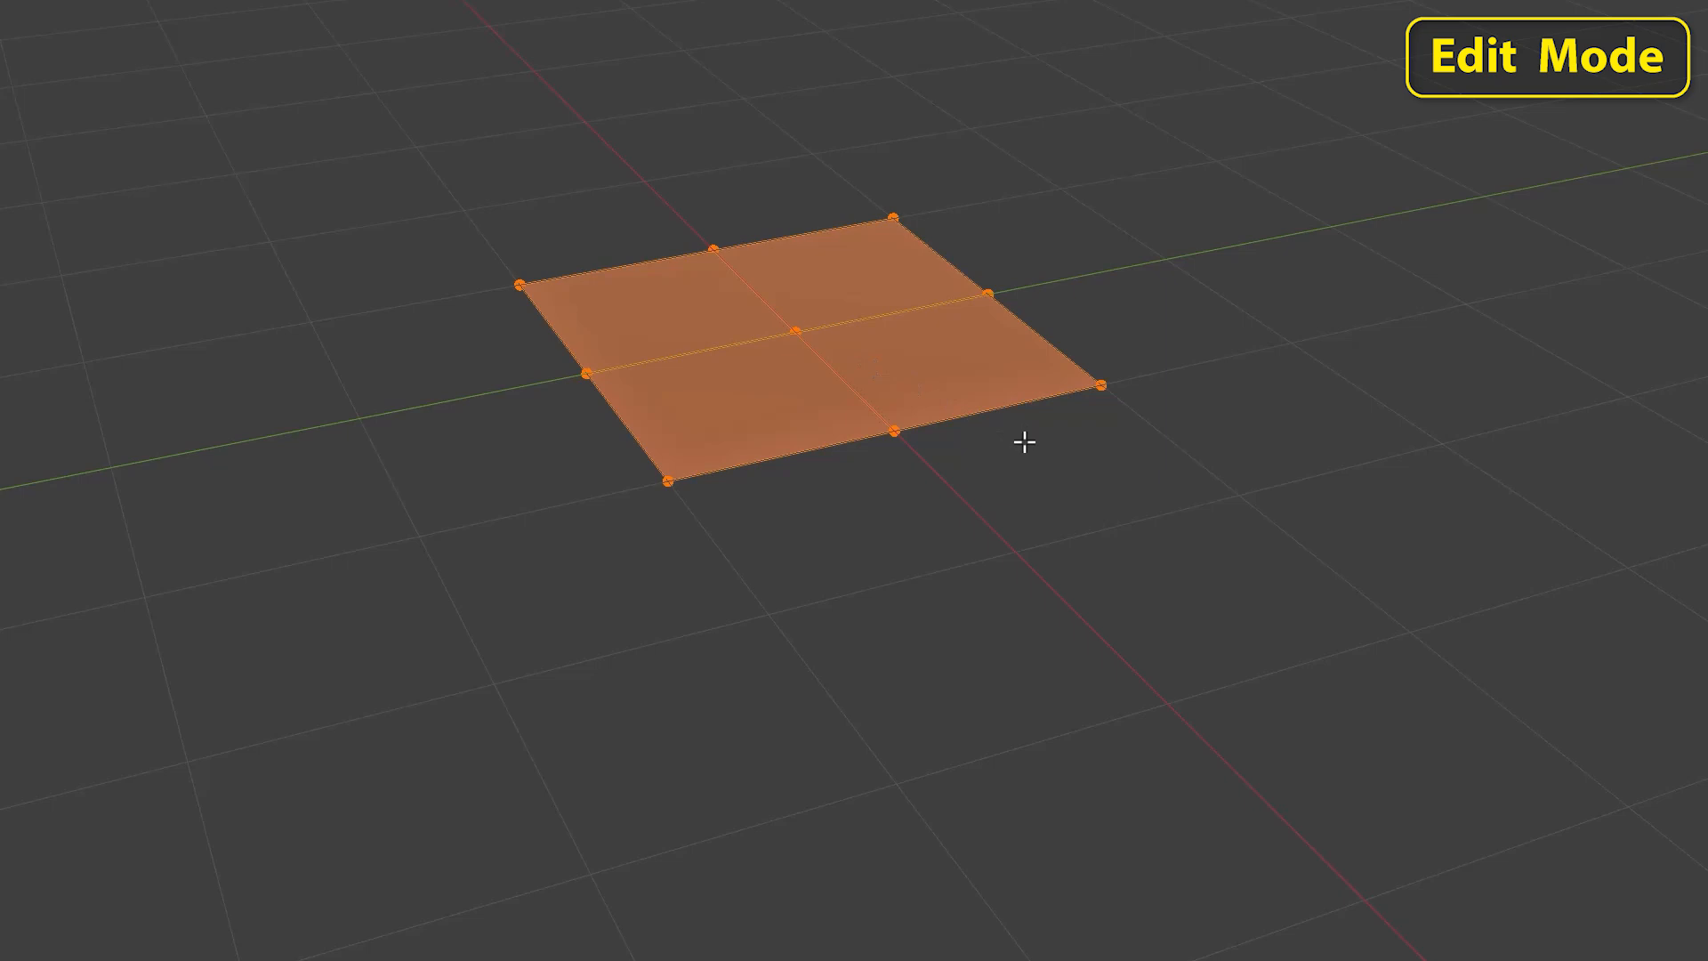
key("Tab")
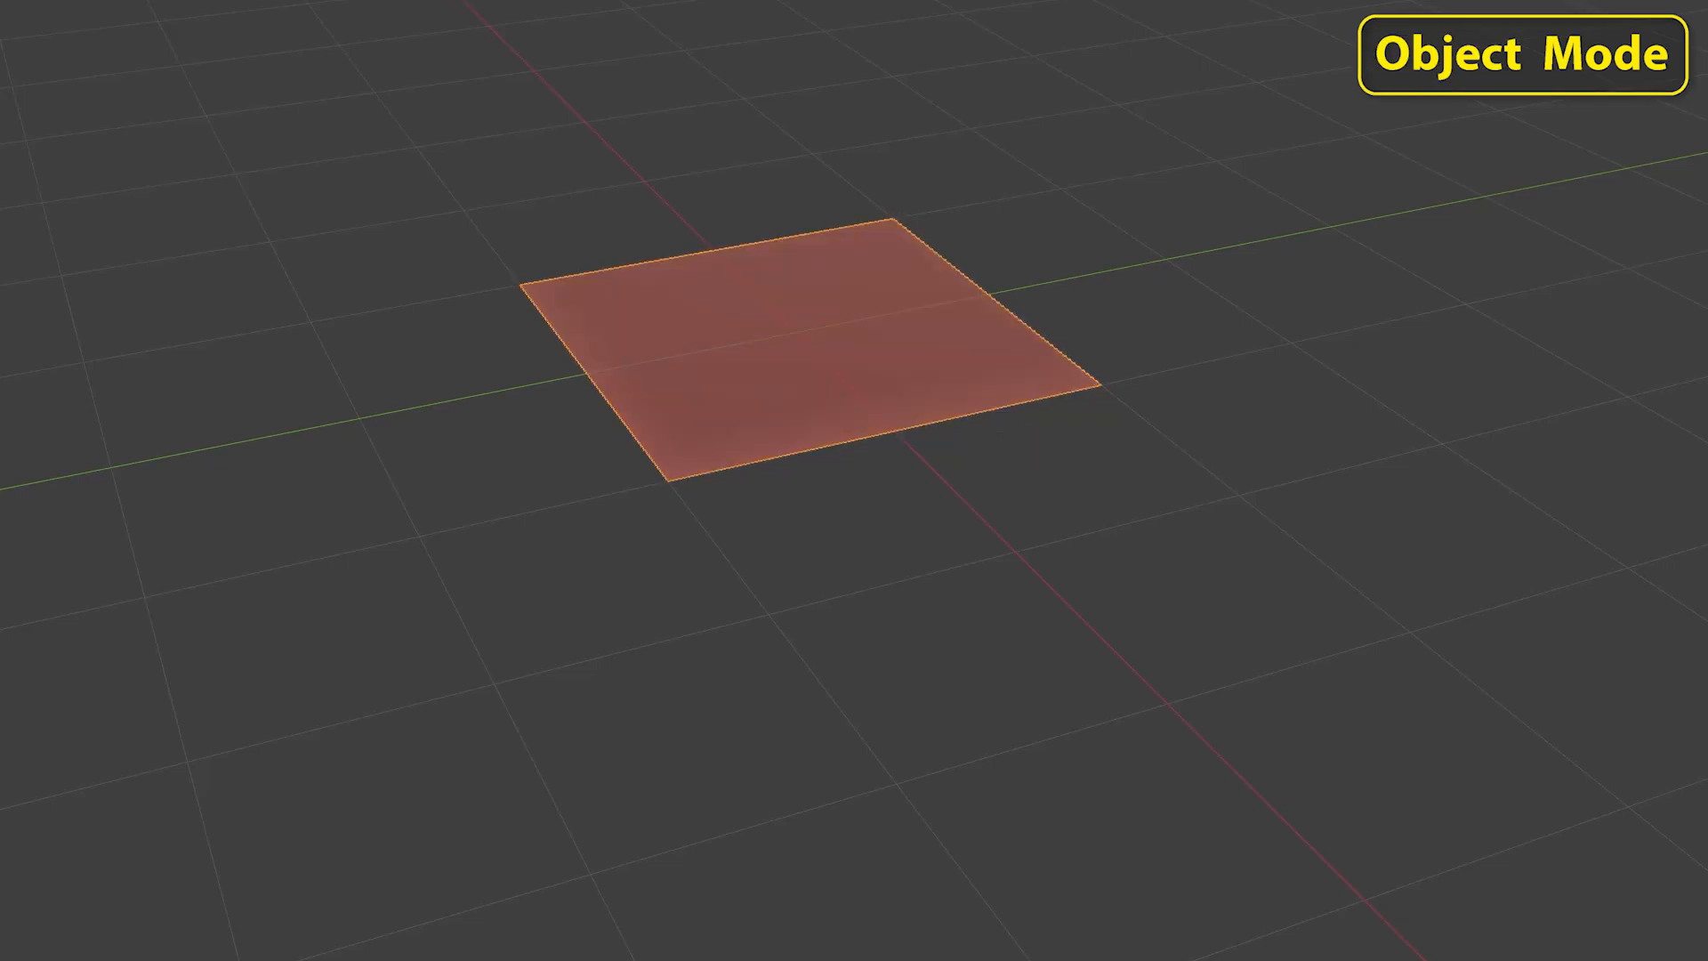
Restore the undivided plane and subdivide only its two opposite edges, splitting it into two faces.
key("Delete")
key("ctrl+z")
key("Tab")
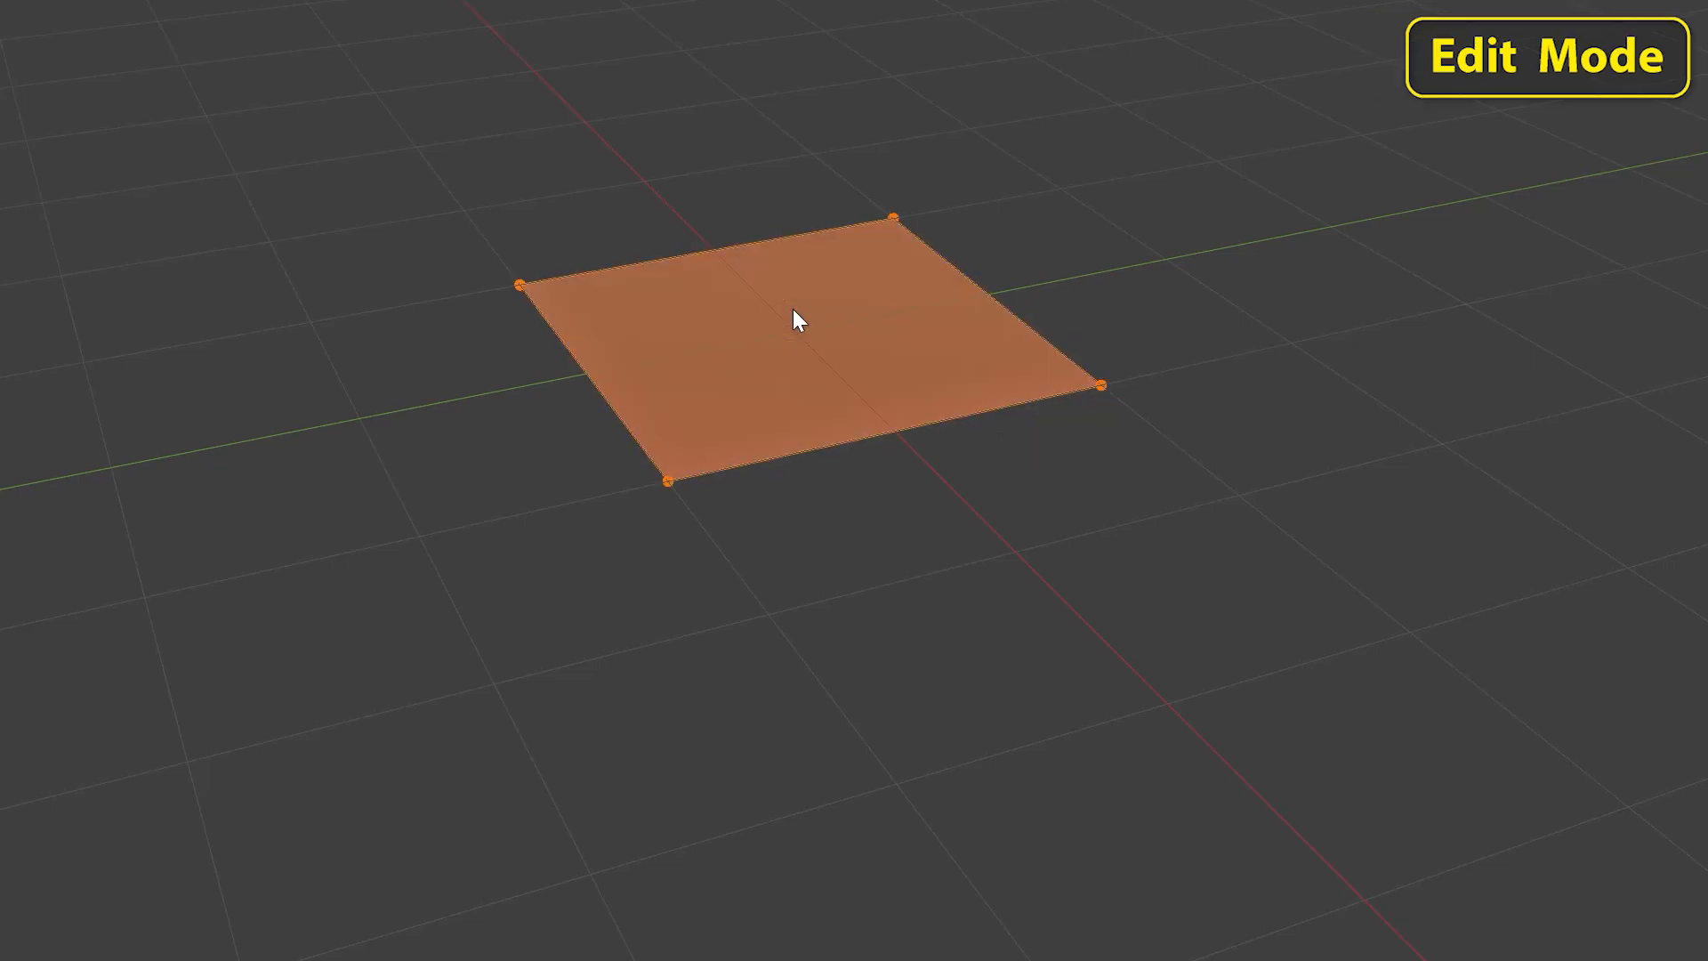
left_click(760, 241)
left_click(892, 428, "shift")
key("ctrl+e")
left_click(893, 430)
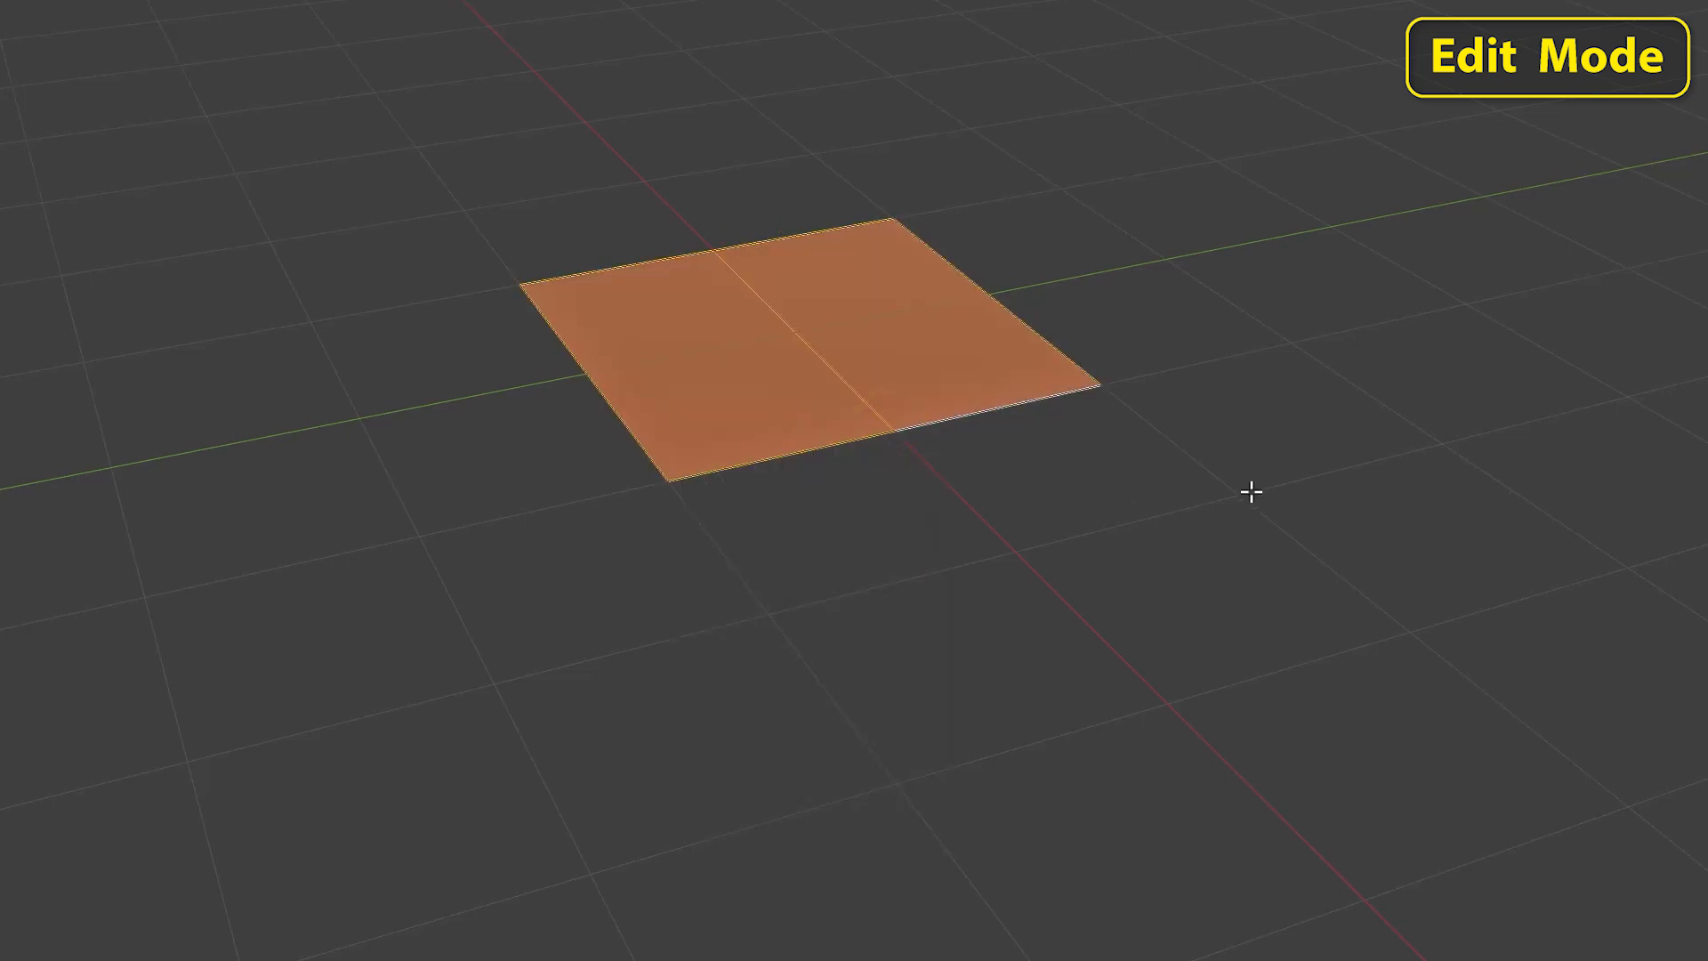
key("Tab")
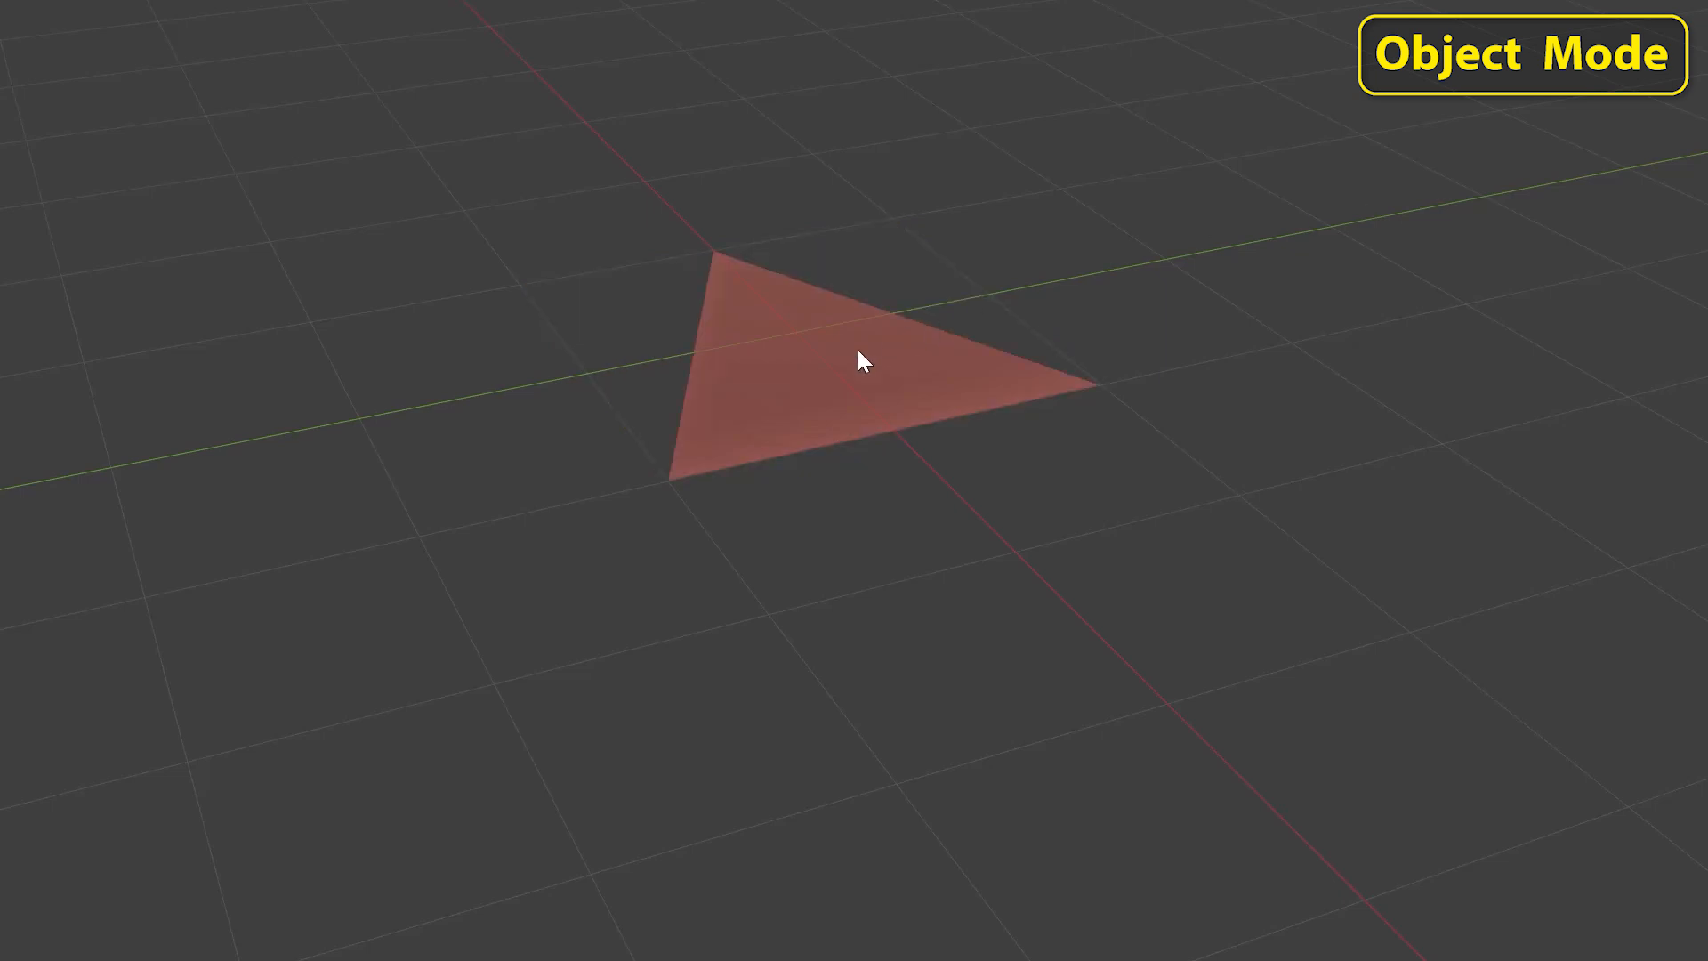
Subdivide the whole triangle into four smaller triangles in Edit Mode and return to Object Mode.
key("Tab")
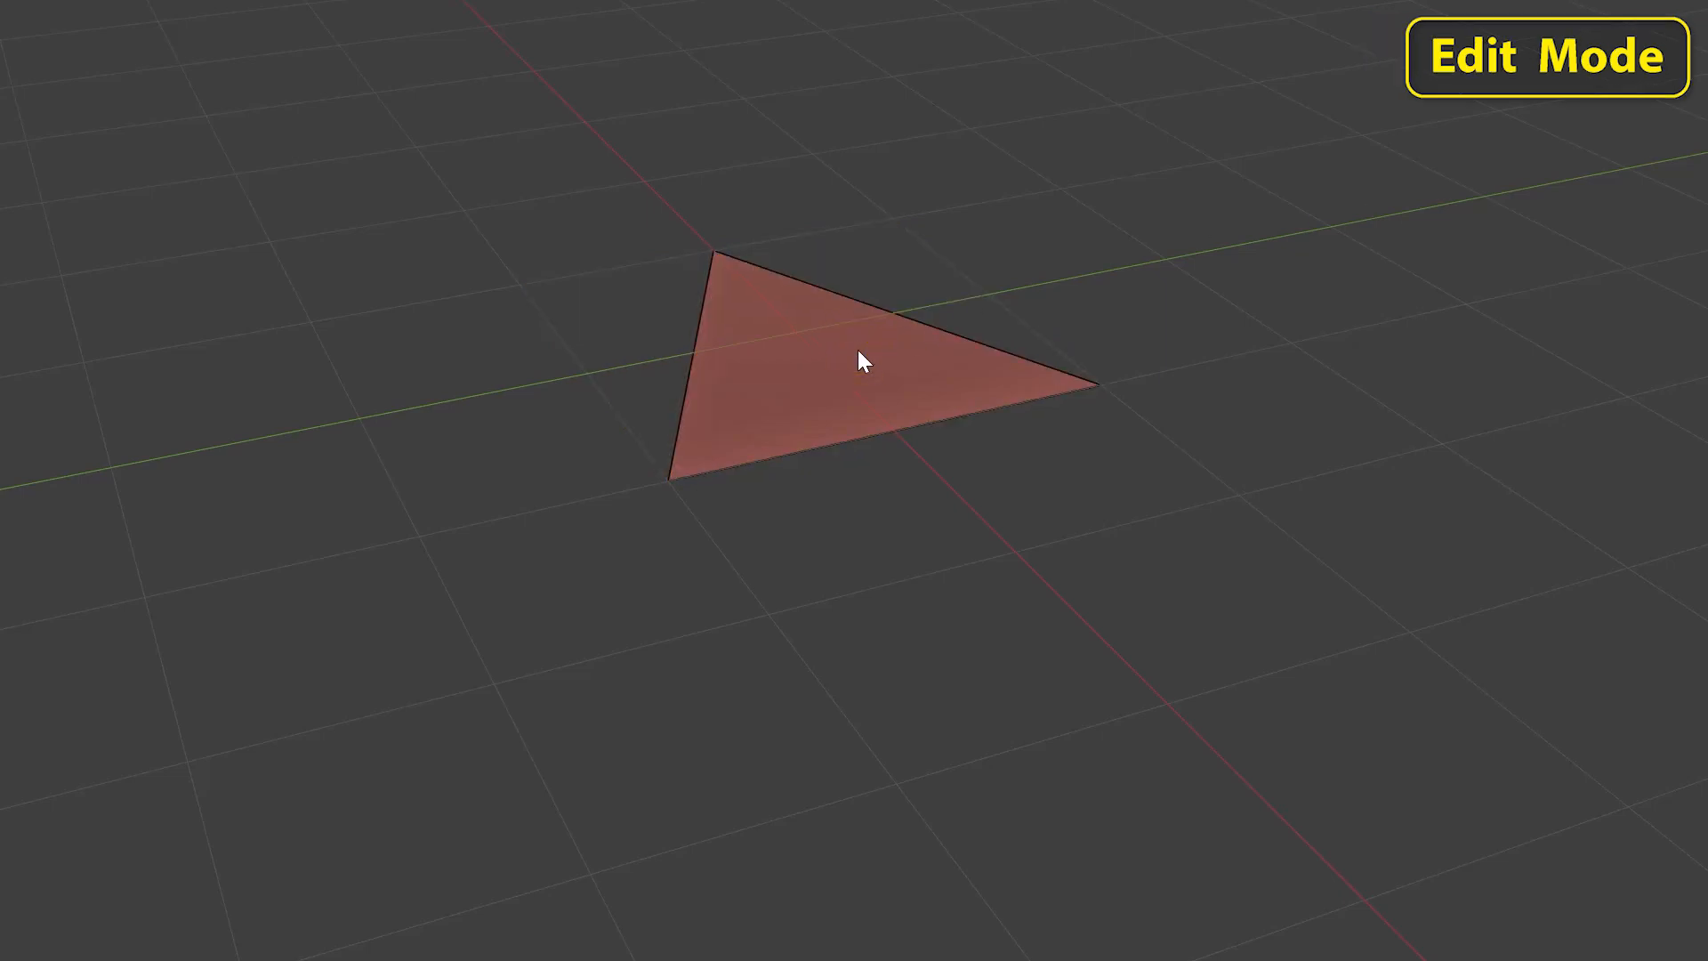
key("a")
right_click(750, 347)
left_click(756, 345)
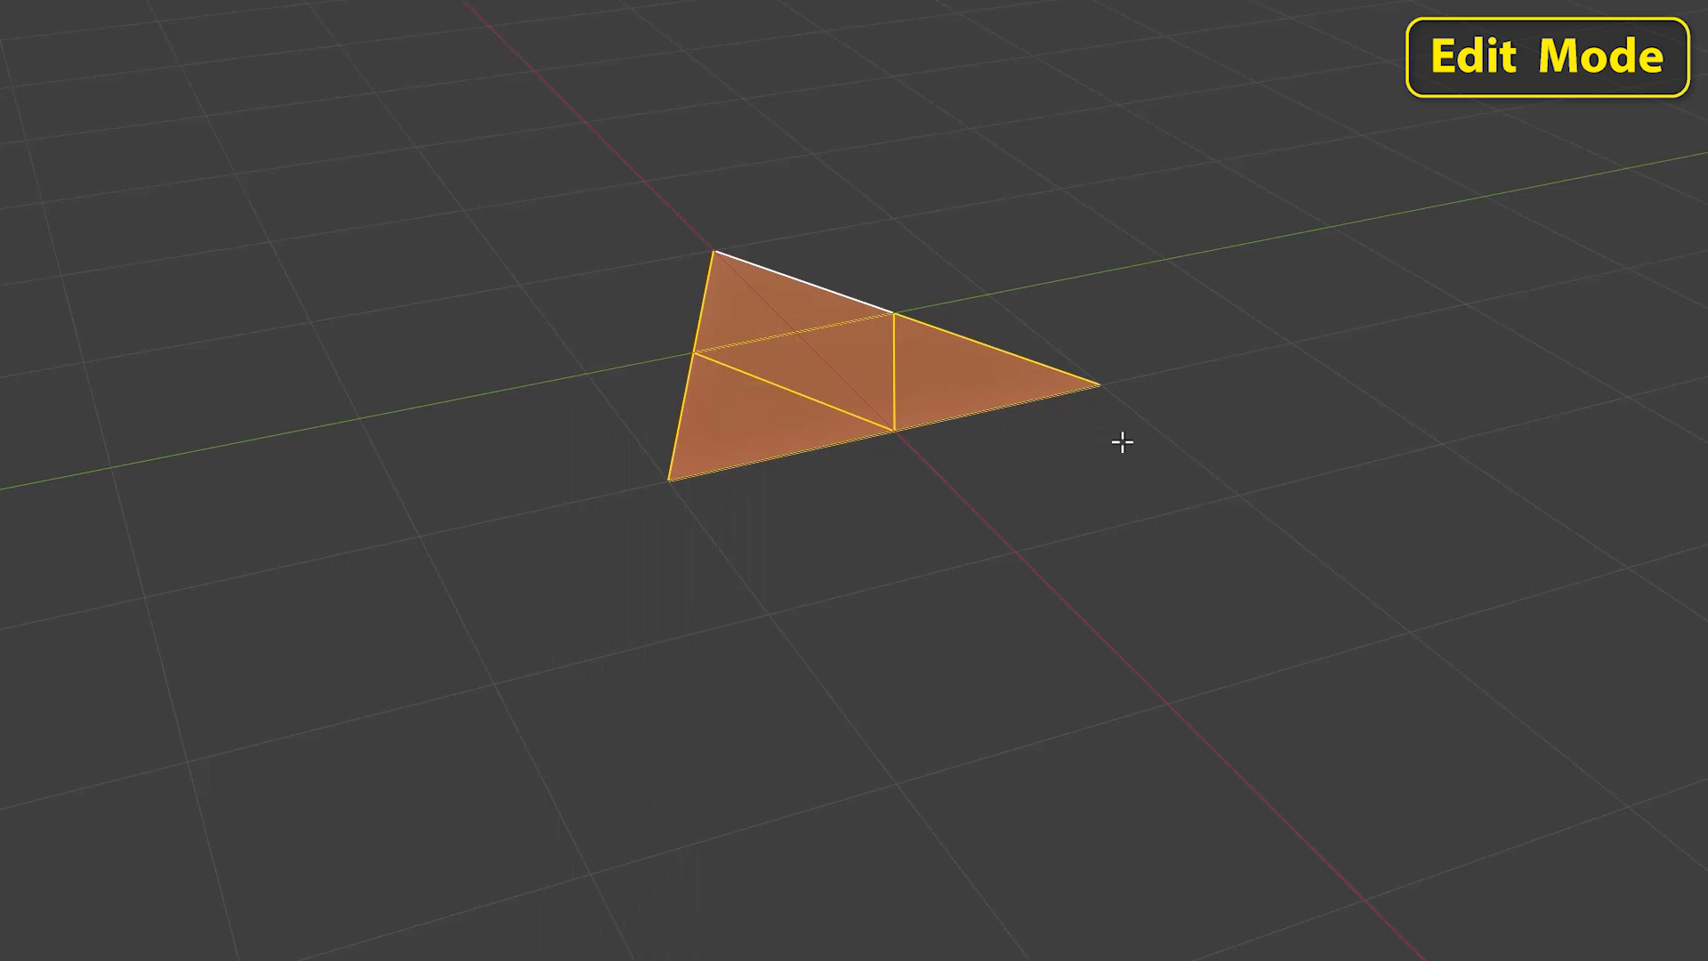
key("Tab")
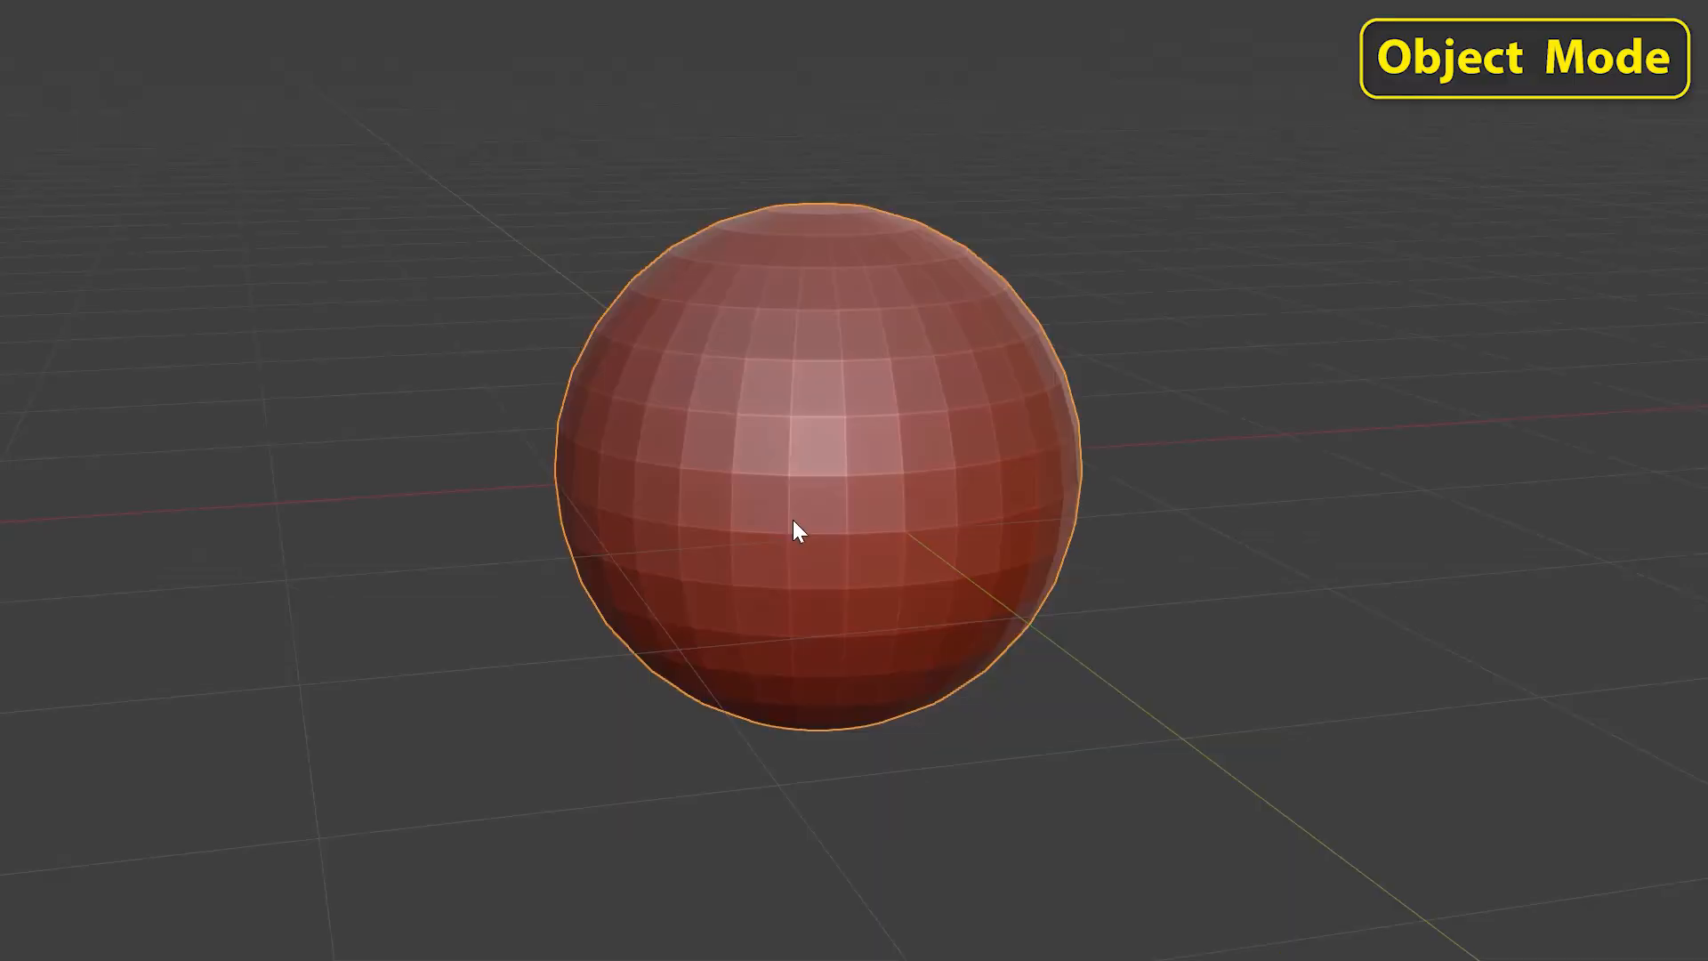
Enter Edit Mode on the sphere, select the horizontal edge loop around its middle, and clear the selection.
key("Tab")
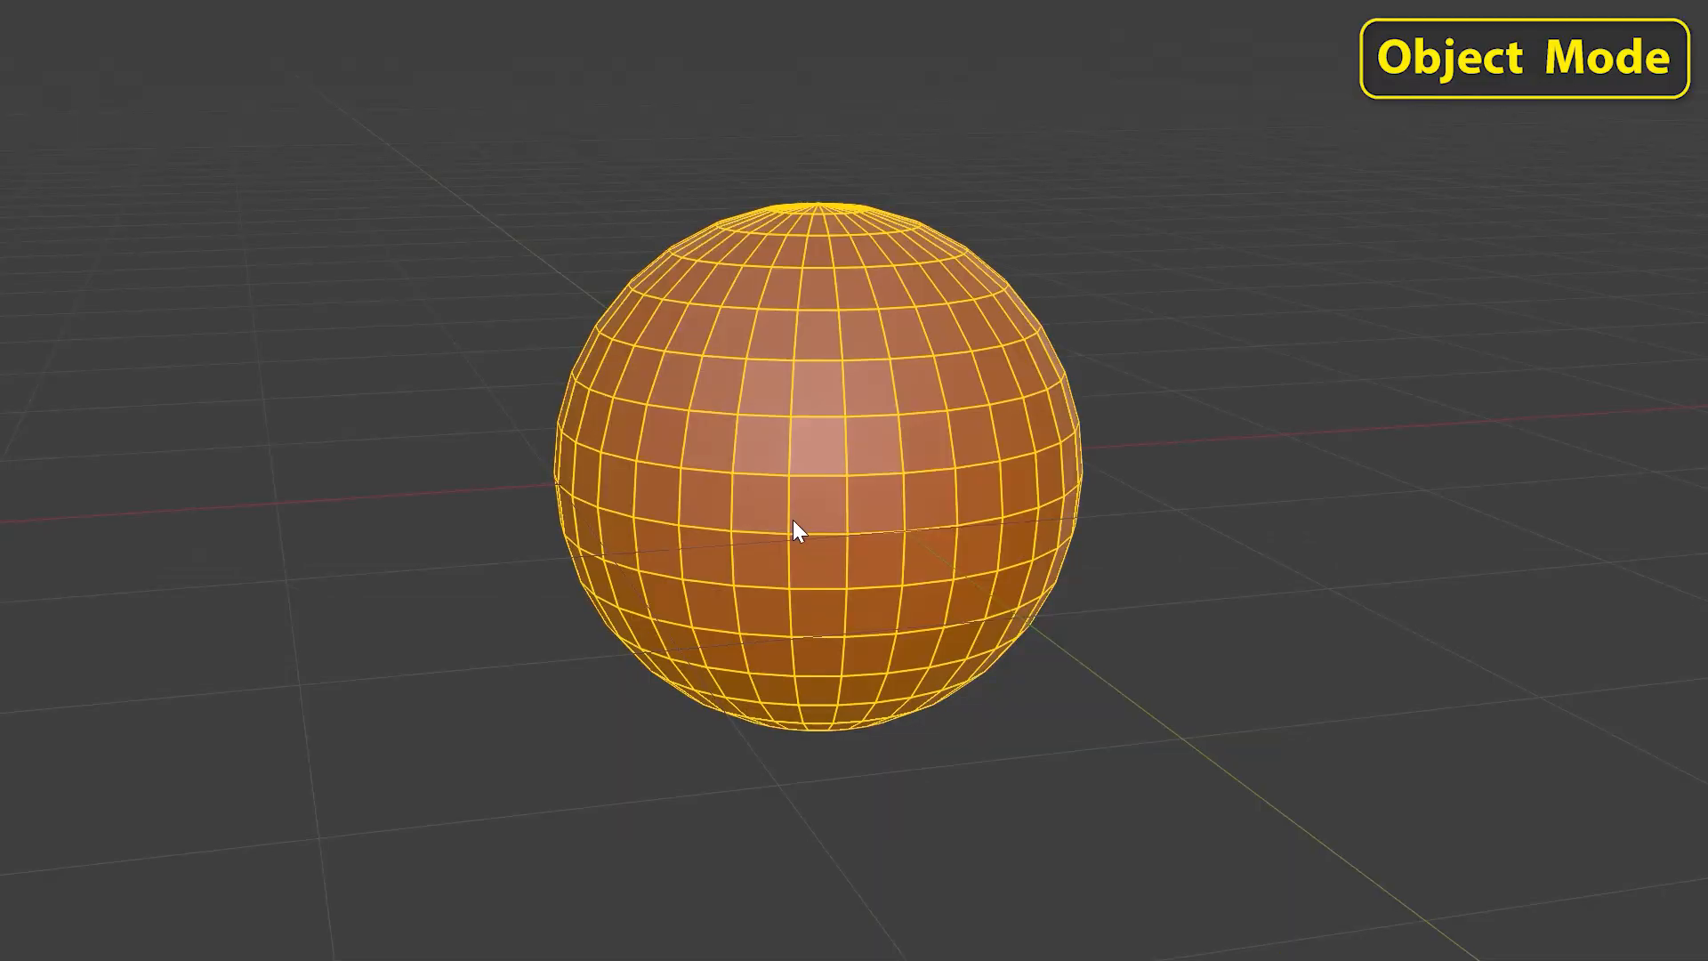
key("alt+a")
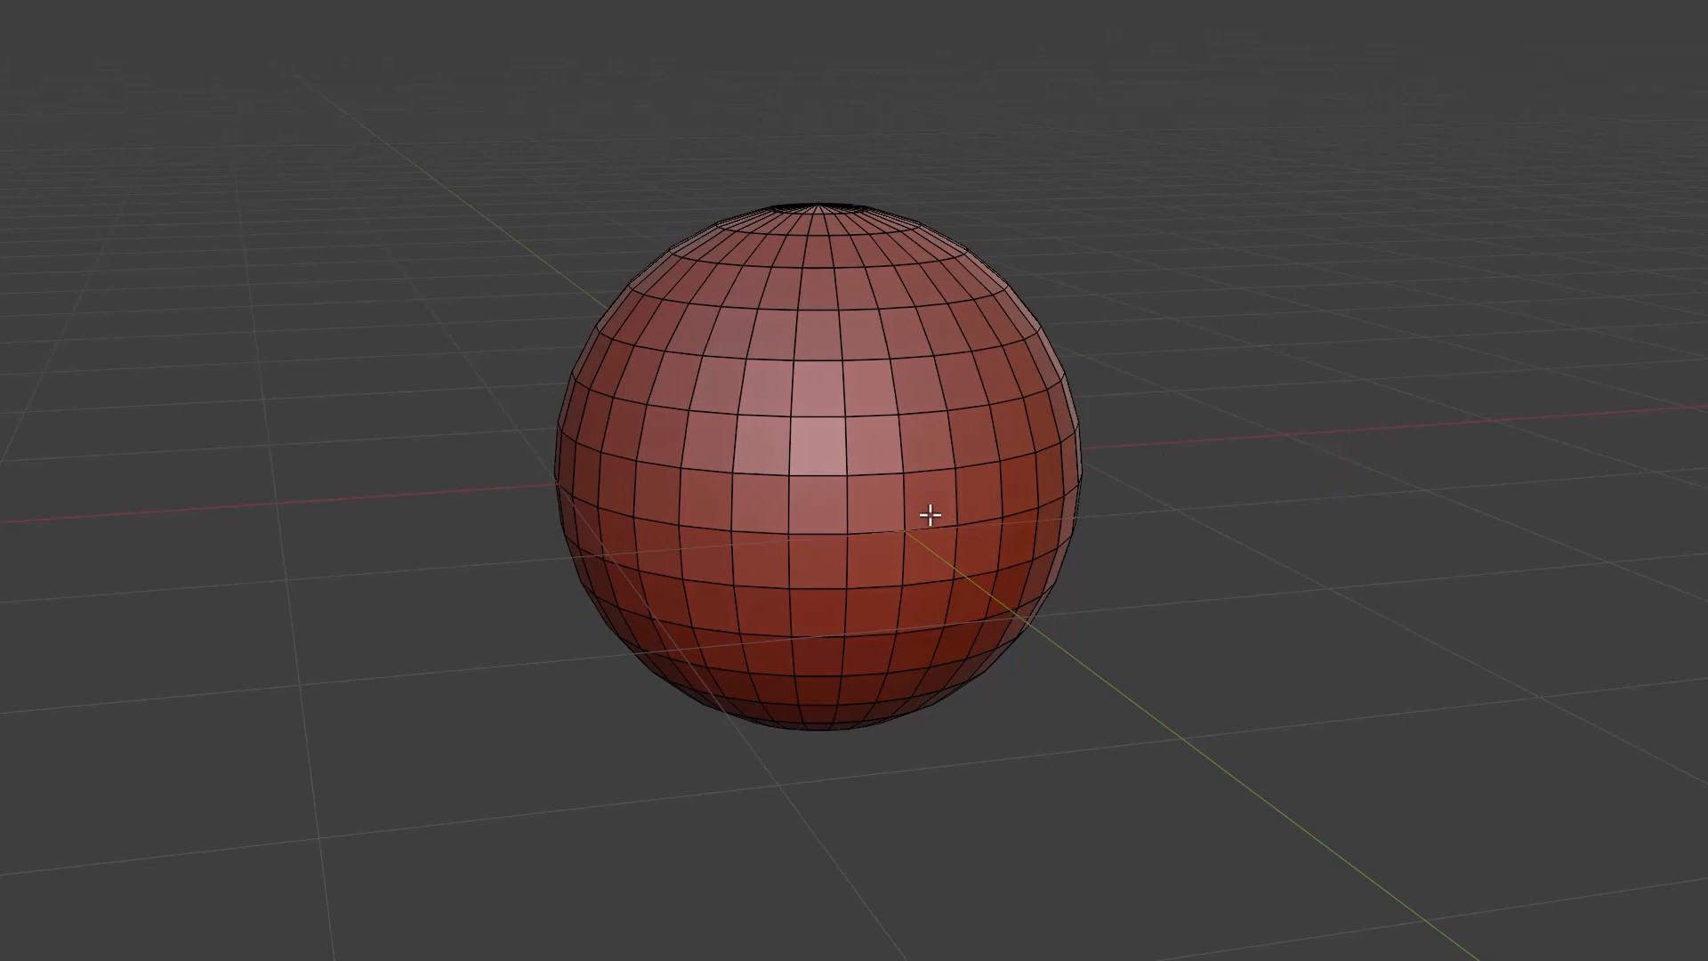
left_click(925, 468, "alt")
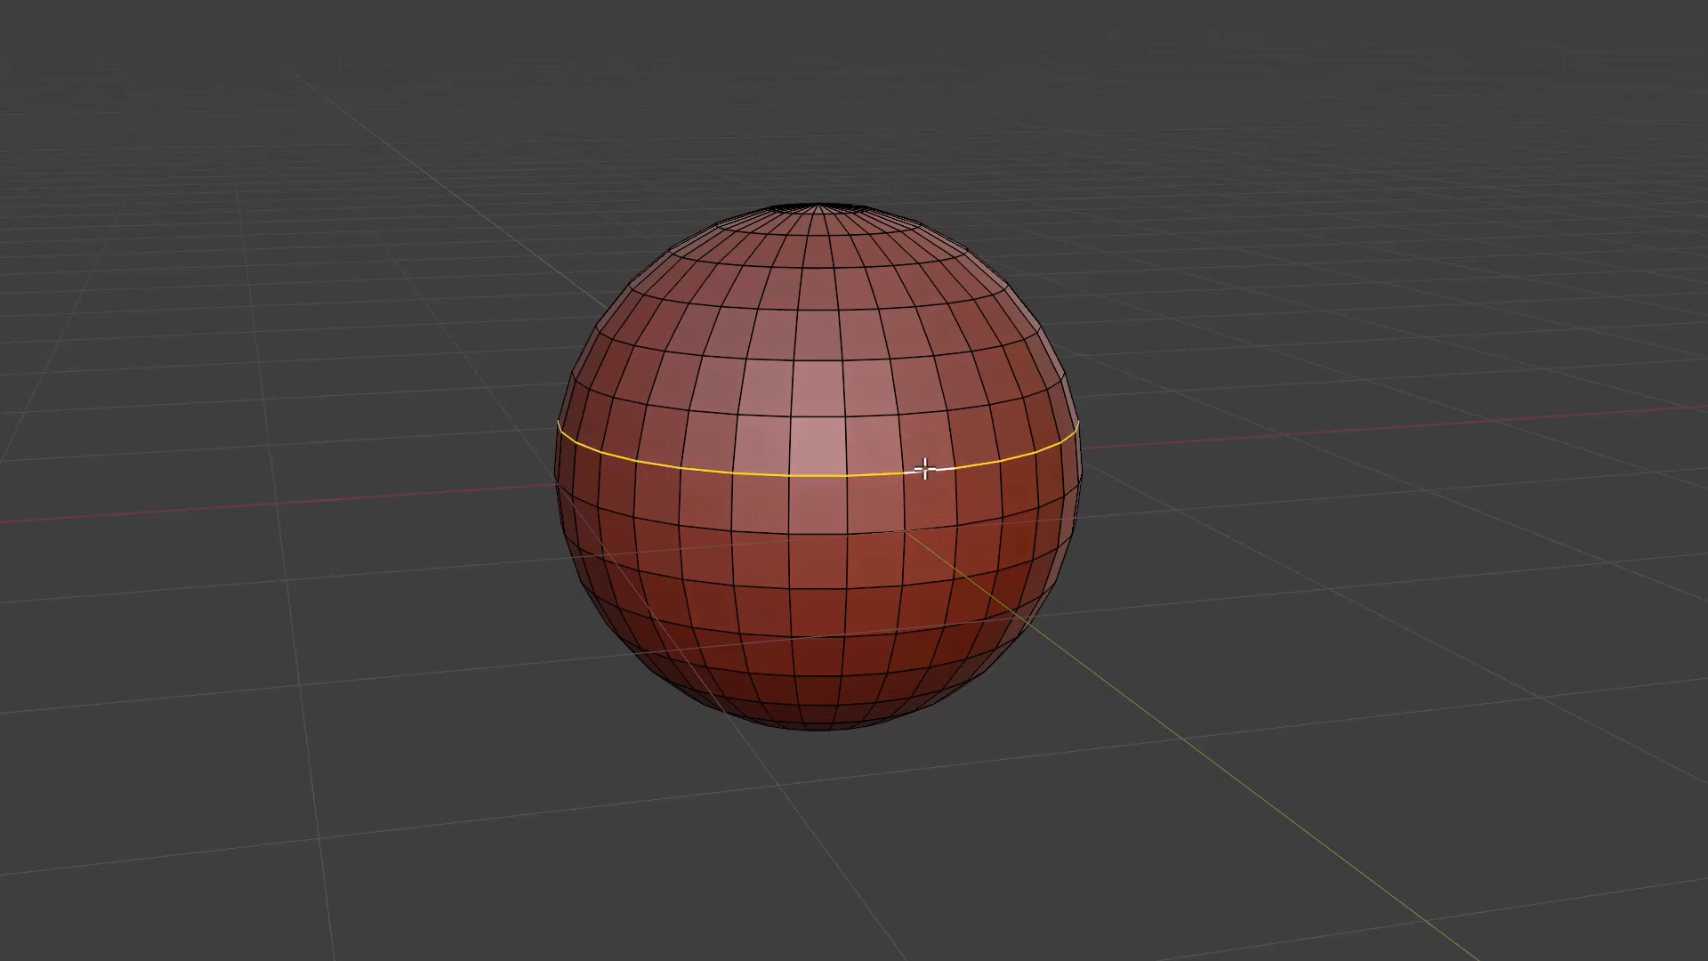
left_click(1158, 519)
Select the ring of short vertical edges running around the sphere just above its middle.
left_click(903, 456, "ctrl+alt")
middle_click_drag(1161, 578, 1218, 588)
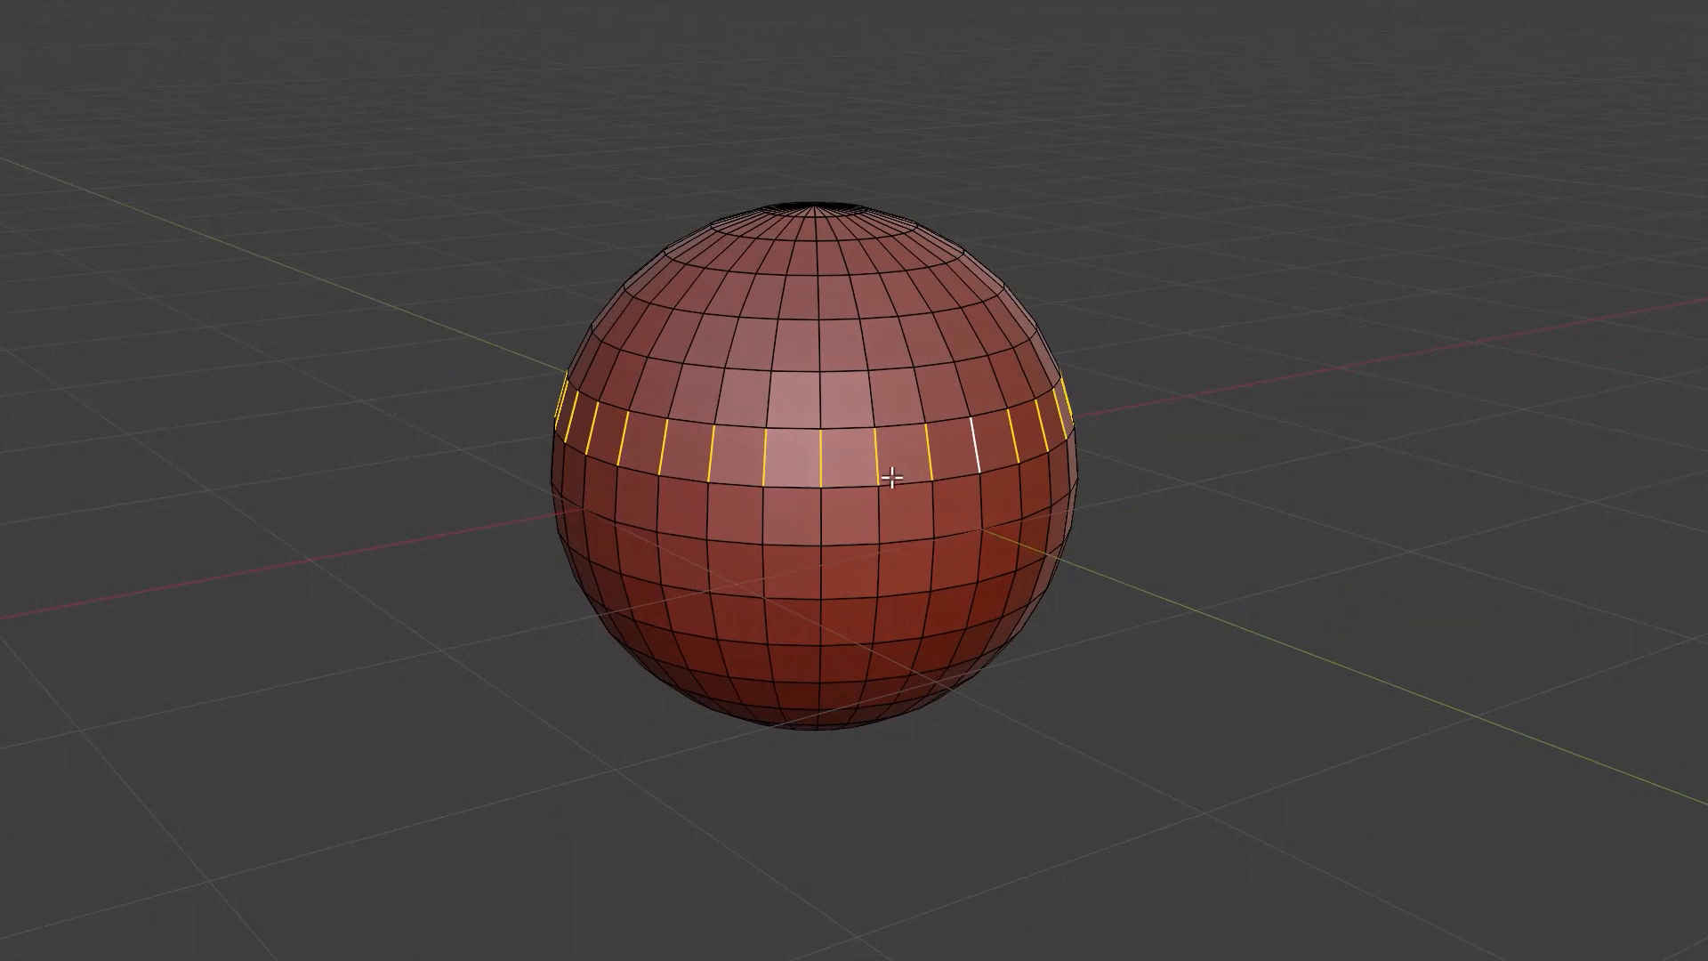
left_click(850, 430, "ctrl+alt")
mouse_move(1006, 579)
middle_mouse_down()
mouse_move(1079, 332)
mouse_move(1353, 697)
mouse_move(1517, 640)
mouse_move(1092, 631)
mouse_move(998, 572)
middle_mouse_up()
left_click(812, 447, "ctrl+alt")
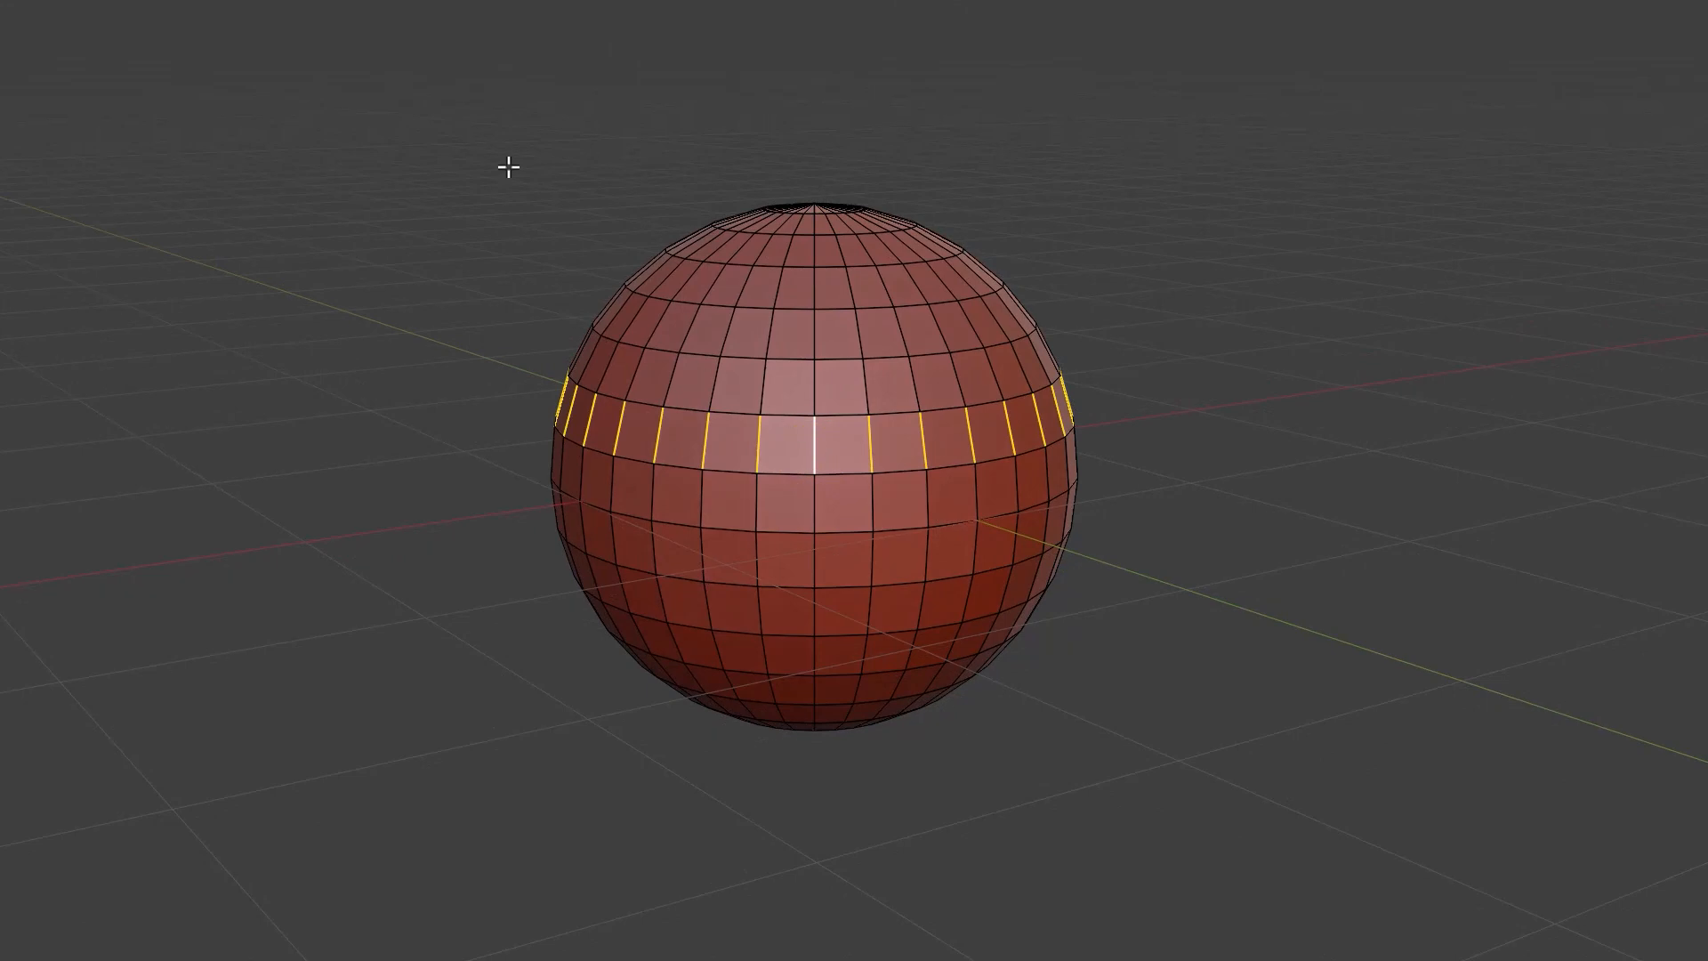
Apply Subdivide Edge-Ring to the sphere's selected edge ring and reduce its number of cuts.
left_click(33, 20)
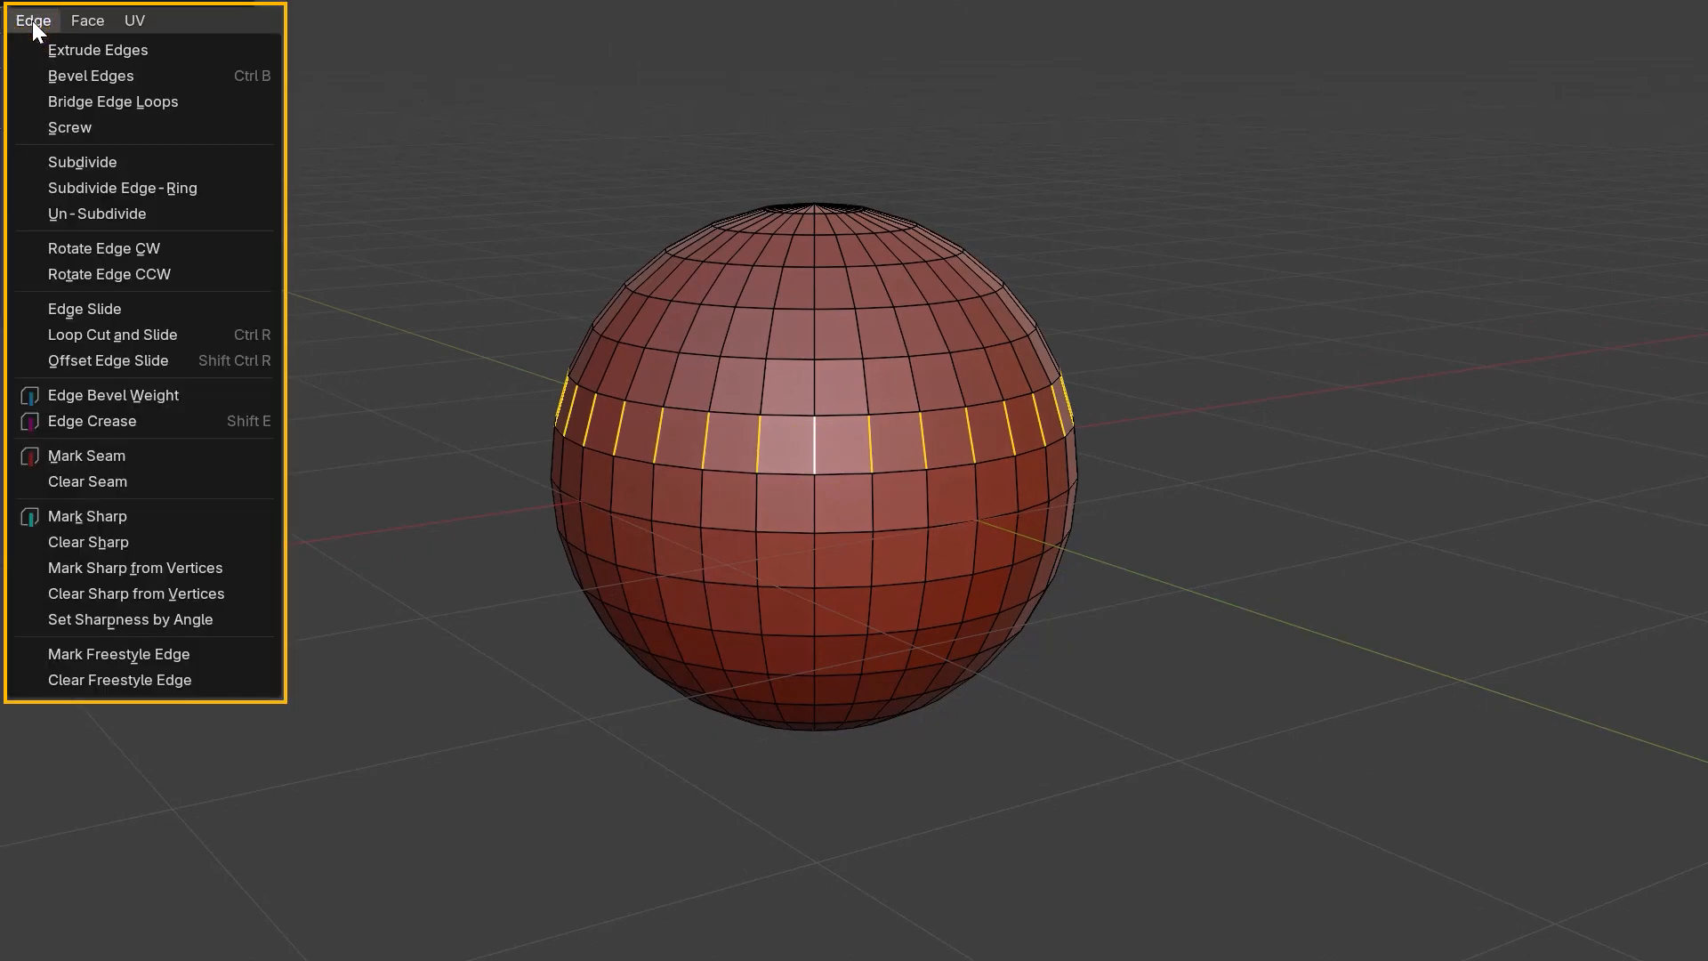
left_click(87, 187)
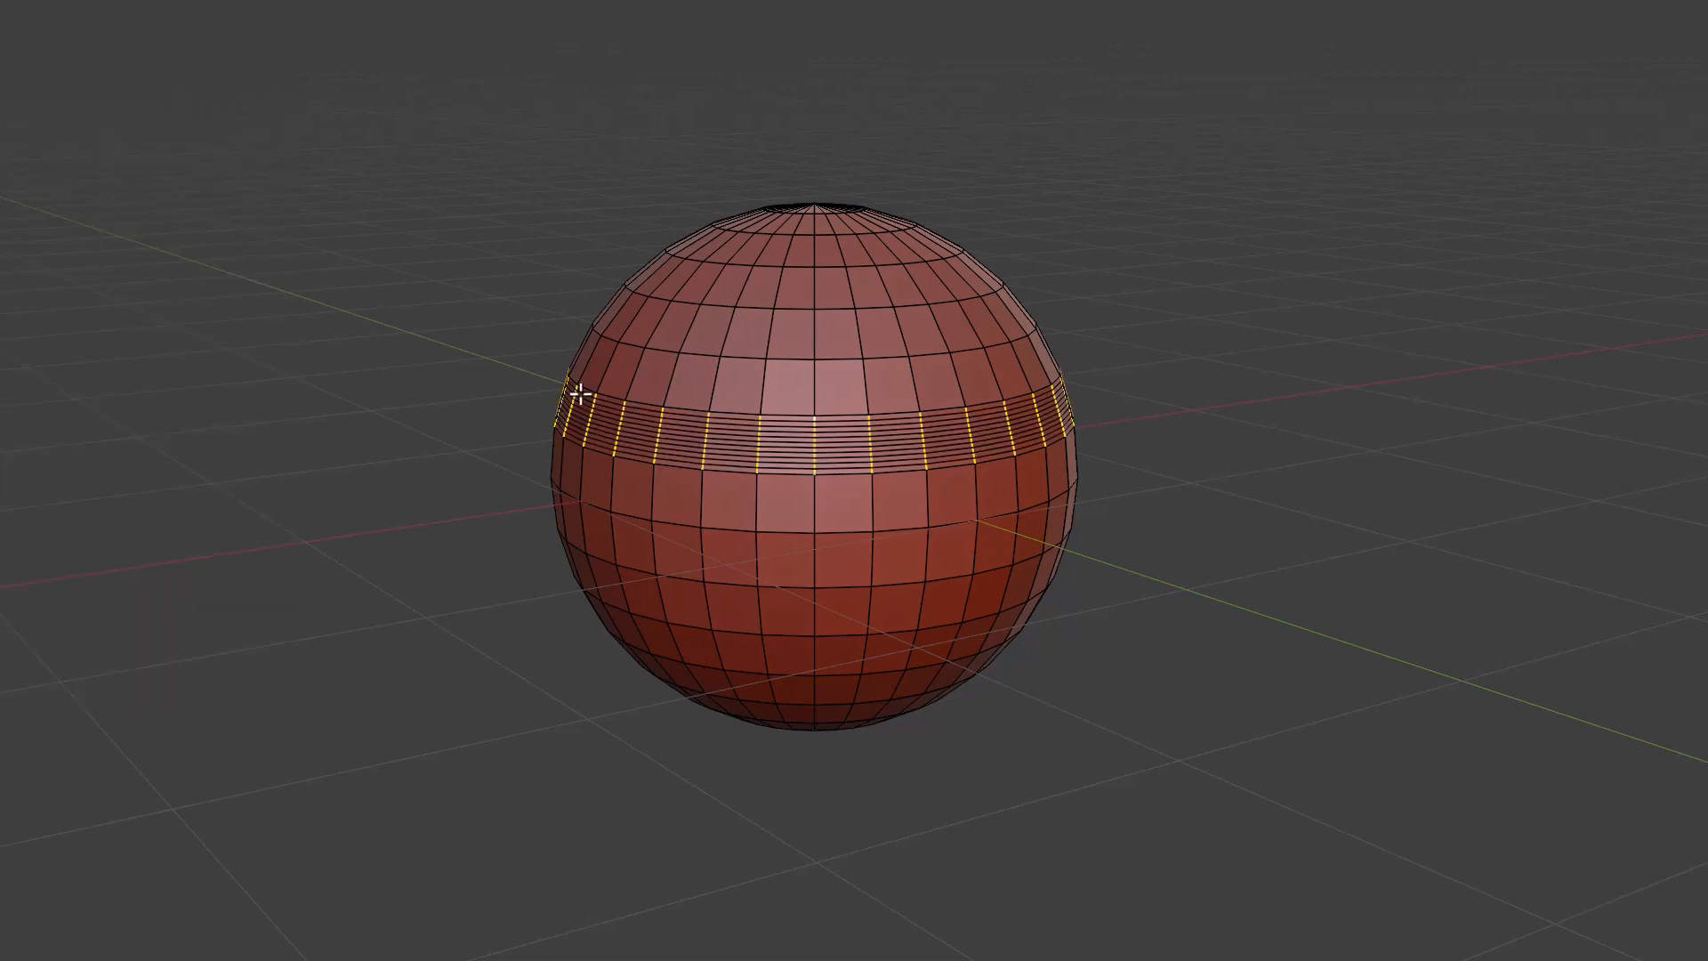
scroll(795, 469, "up", 4)
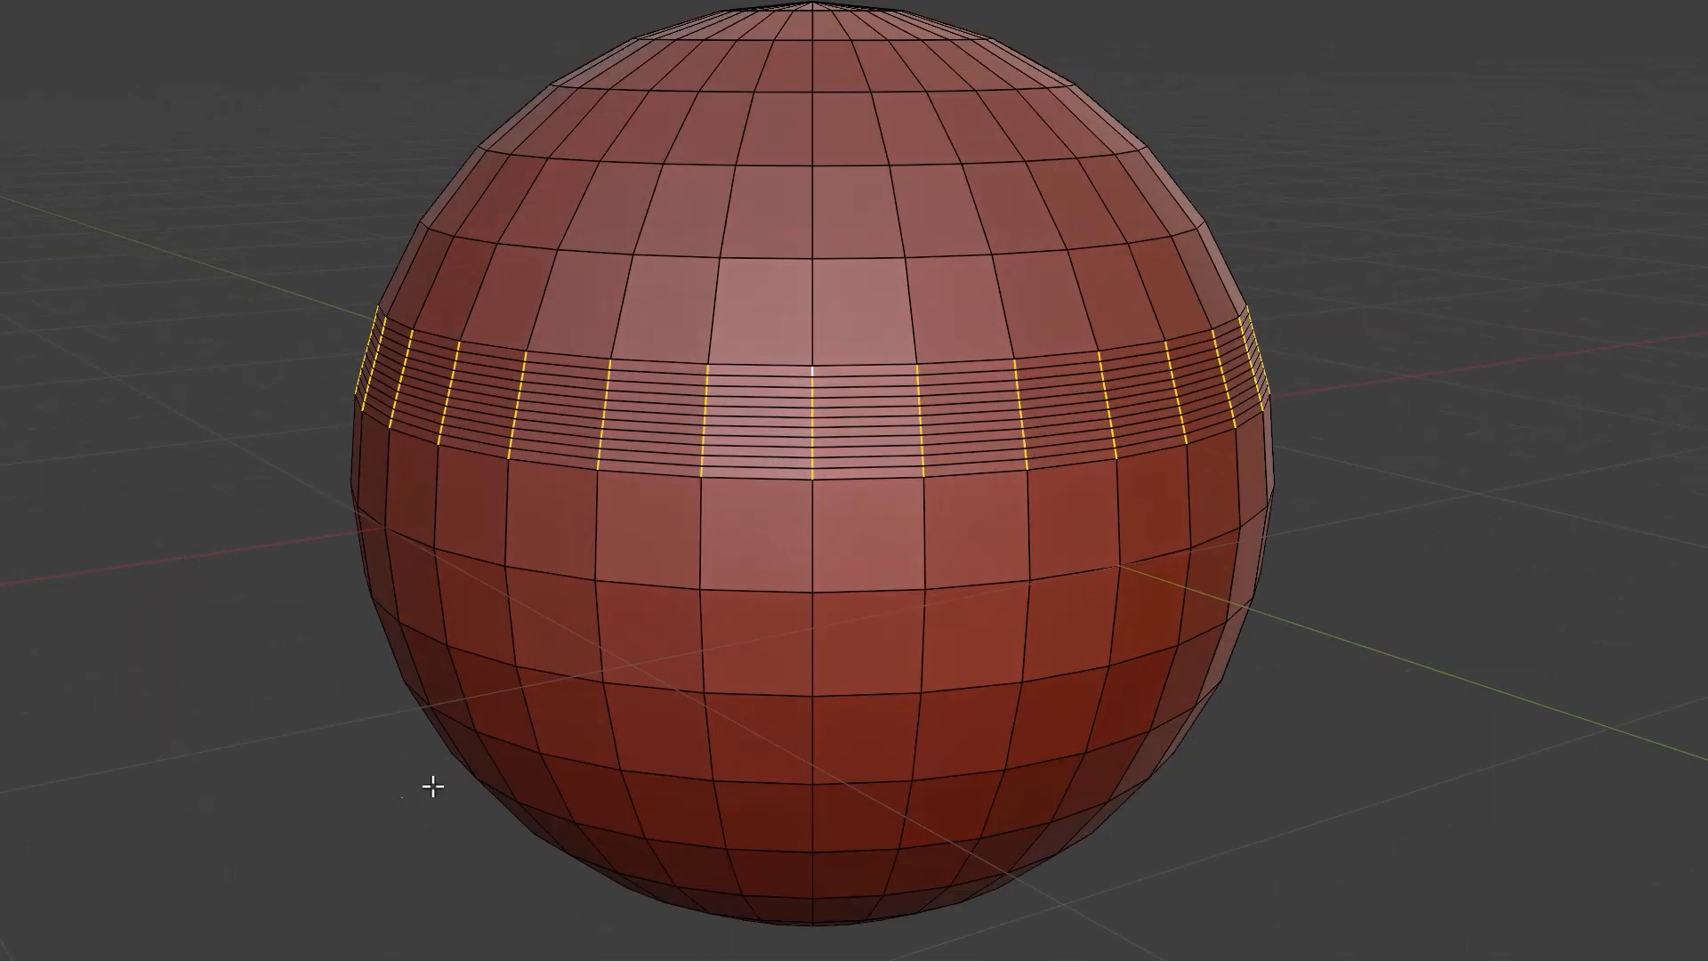
left_click(85, 899)
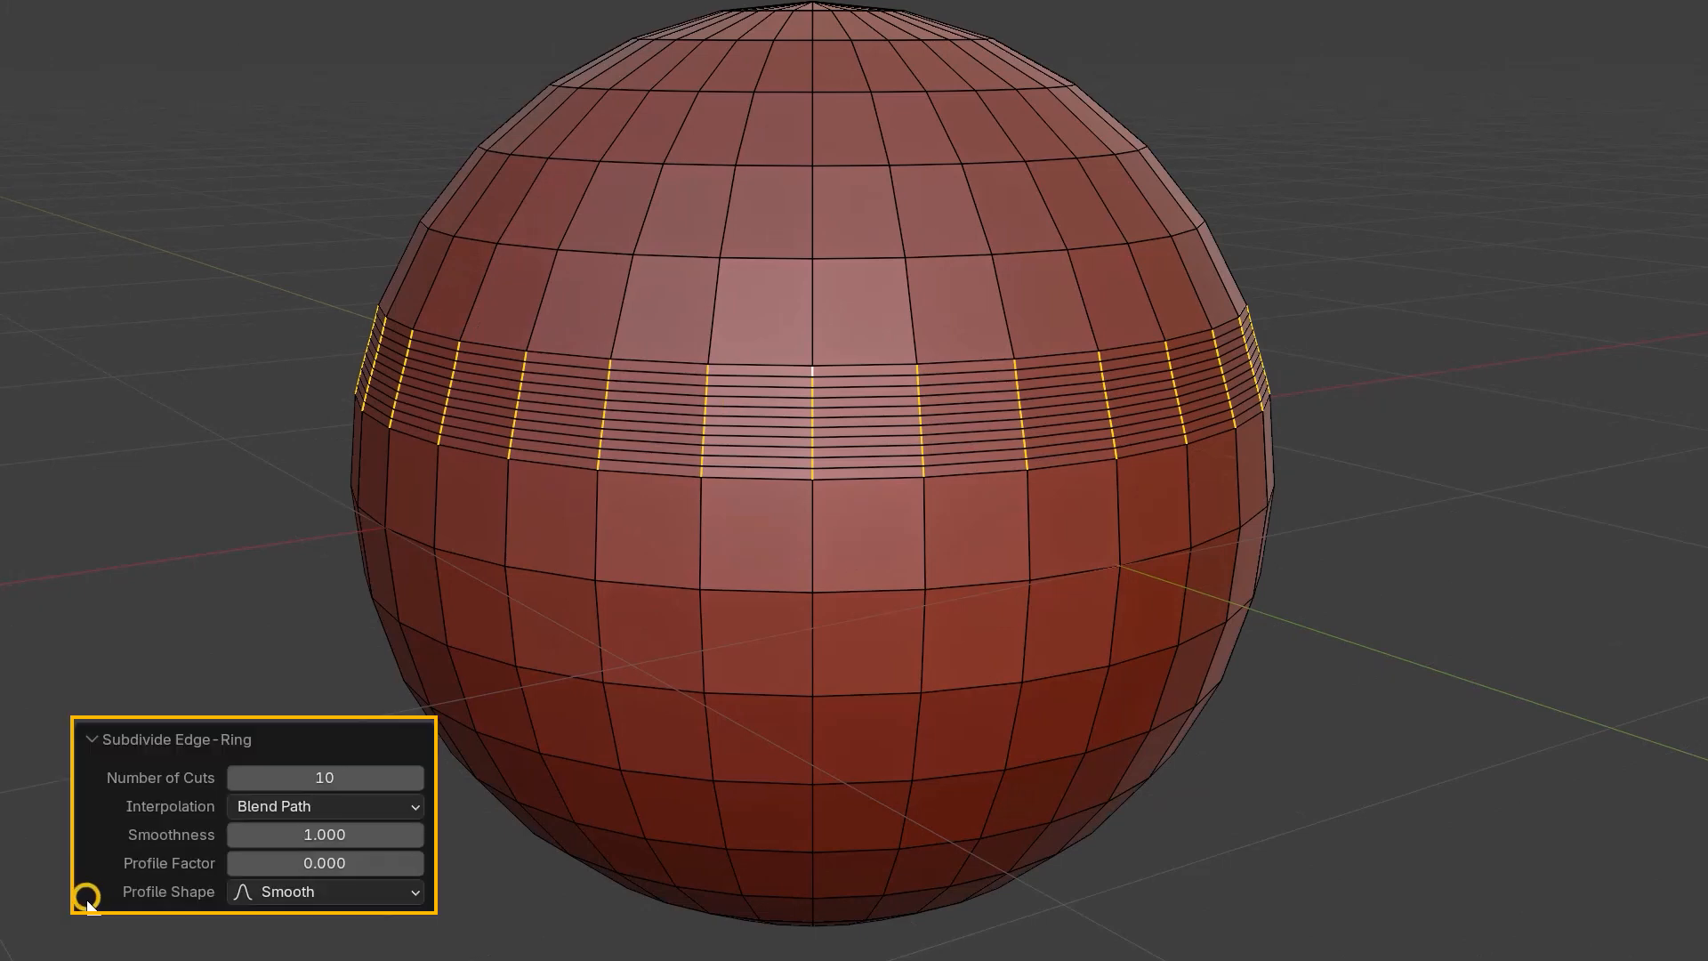
left_click(240, 779)
left_click(240, 779)
left_click(240, 780)
left_click(236, 777)
left_click(236, 777)
left_click(237, 777)
left_click(237, 778)
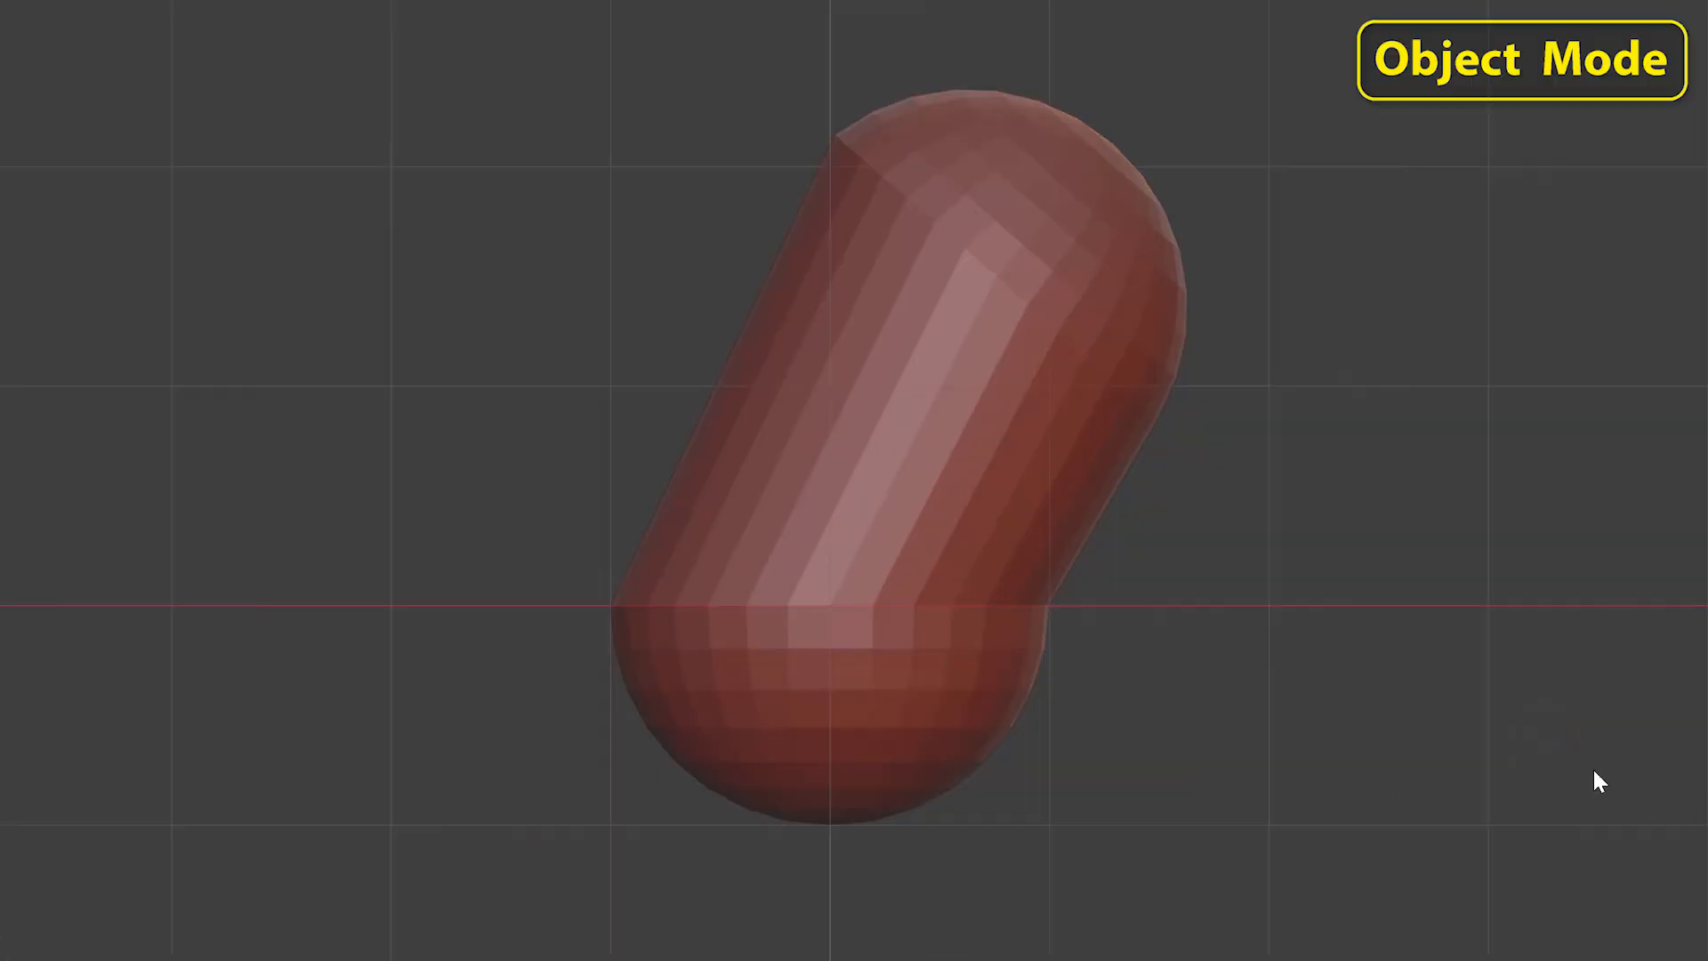
Apply Subdivide Edge-Ring with 10 cuts to the ring of long edges joining the slanted capsule's two hemispheres.
left_click(1001, 525)
key("Tab")
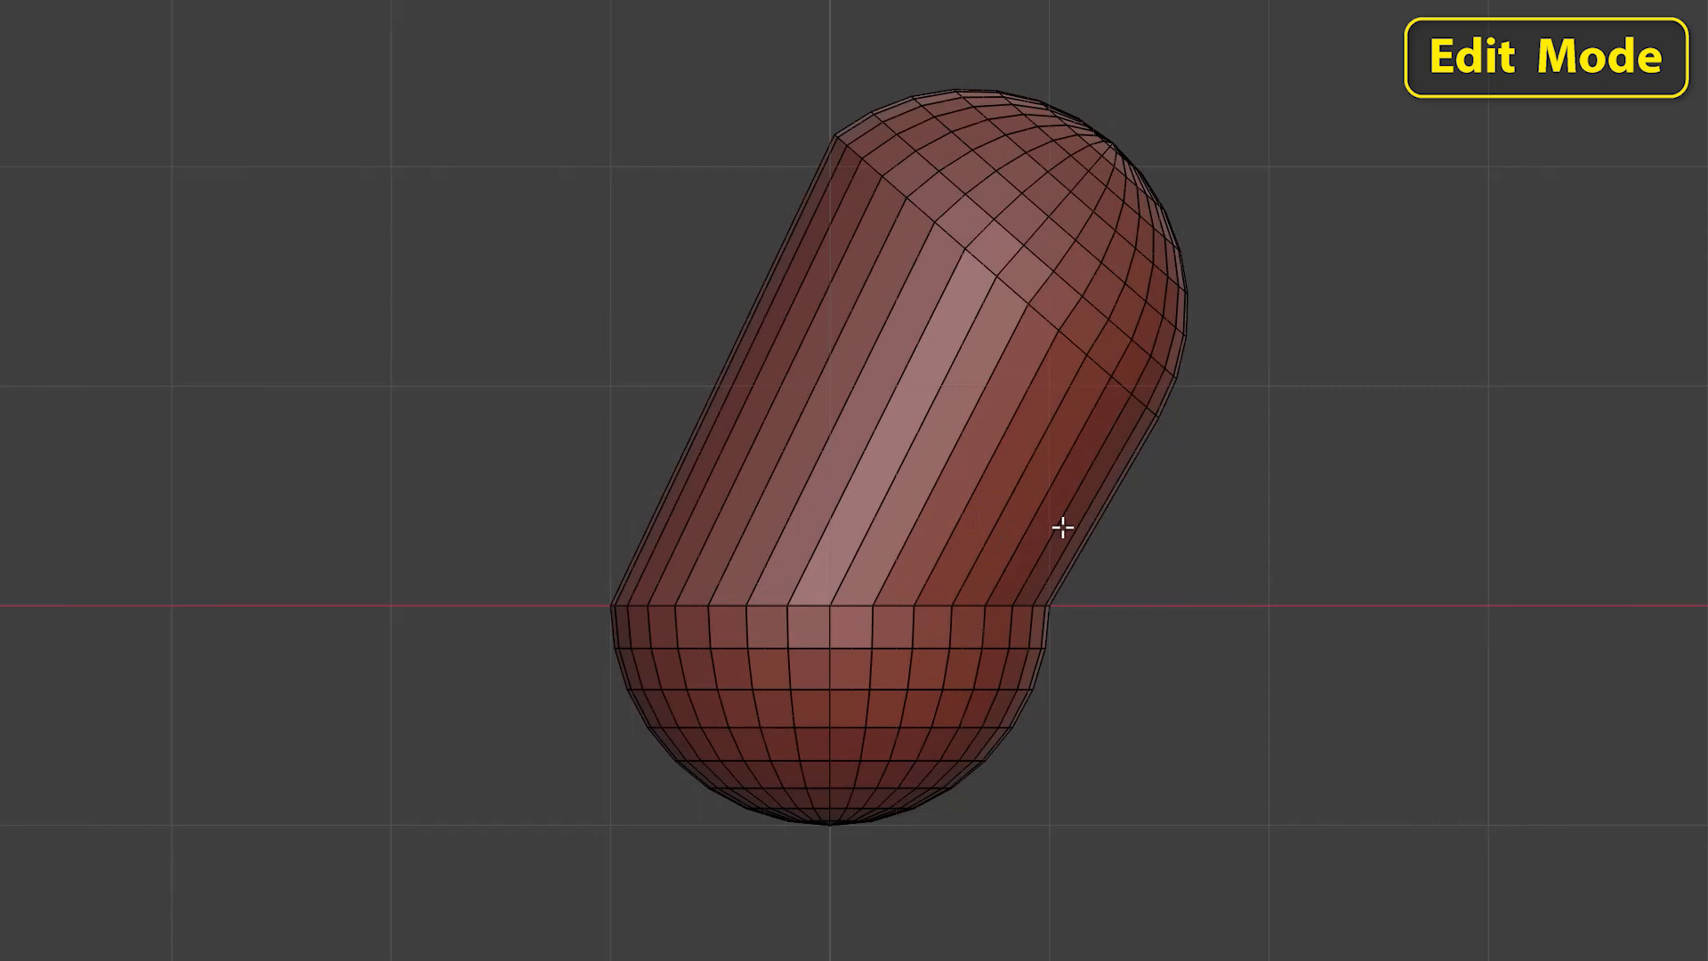
left_click(1048, 484, "ctrl+alt")
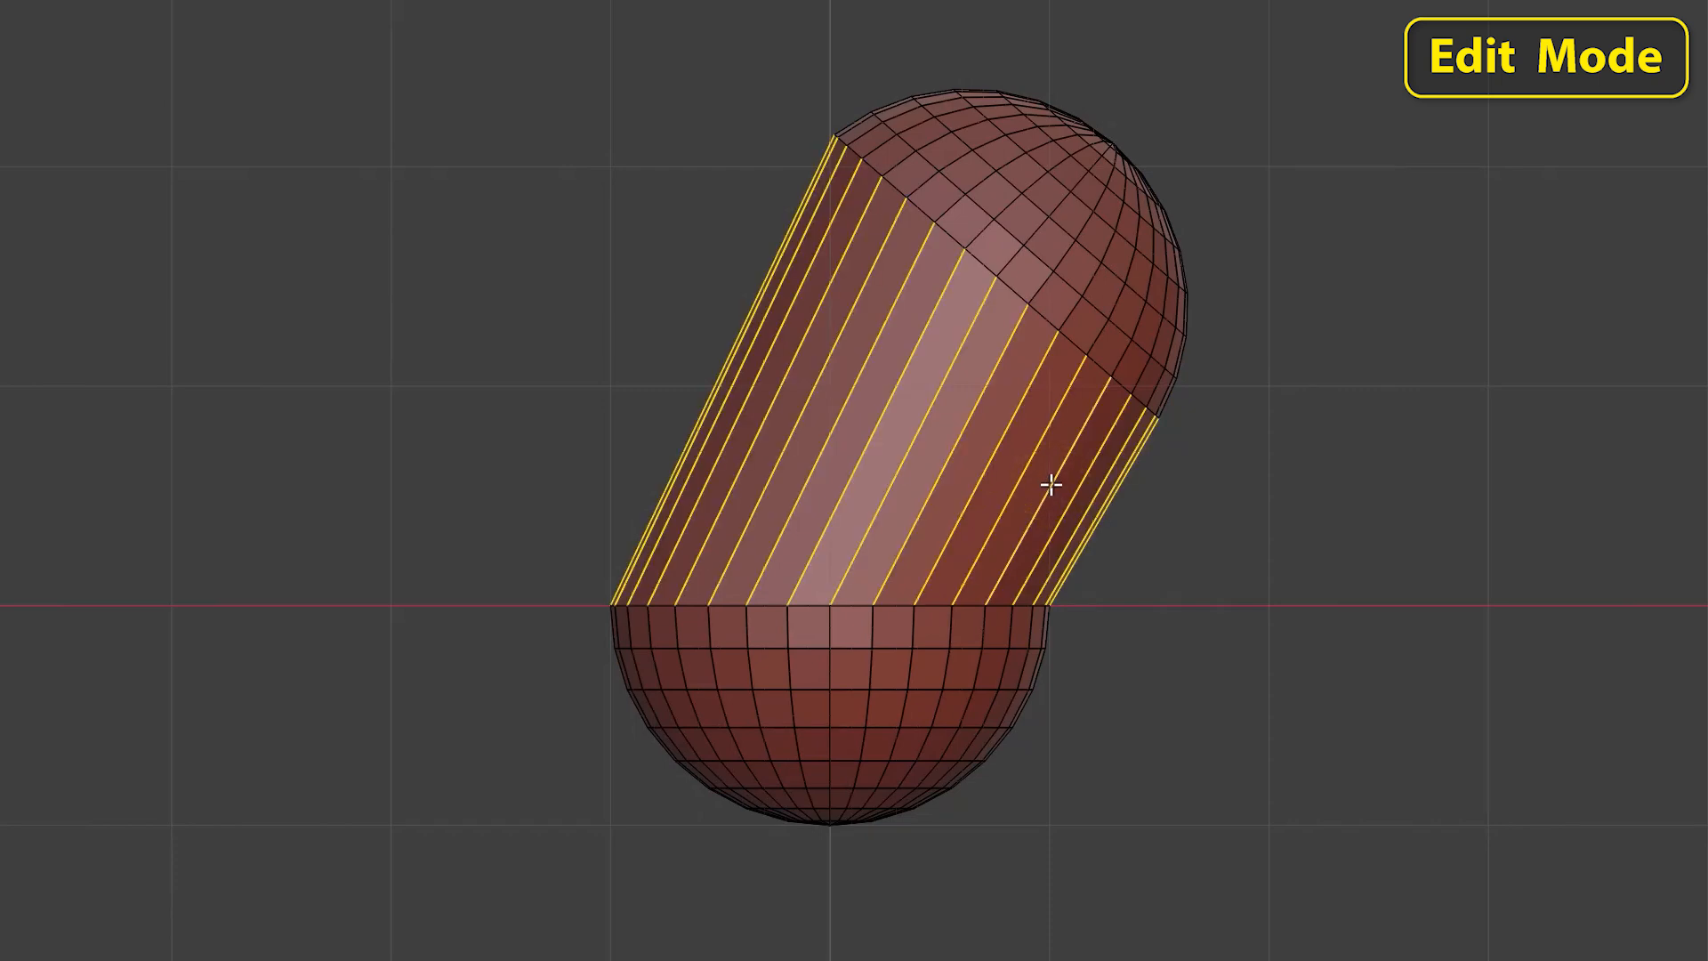
left_click(34, 16)
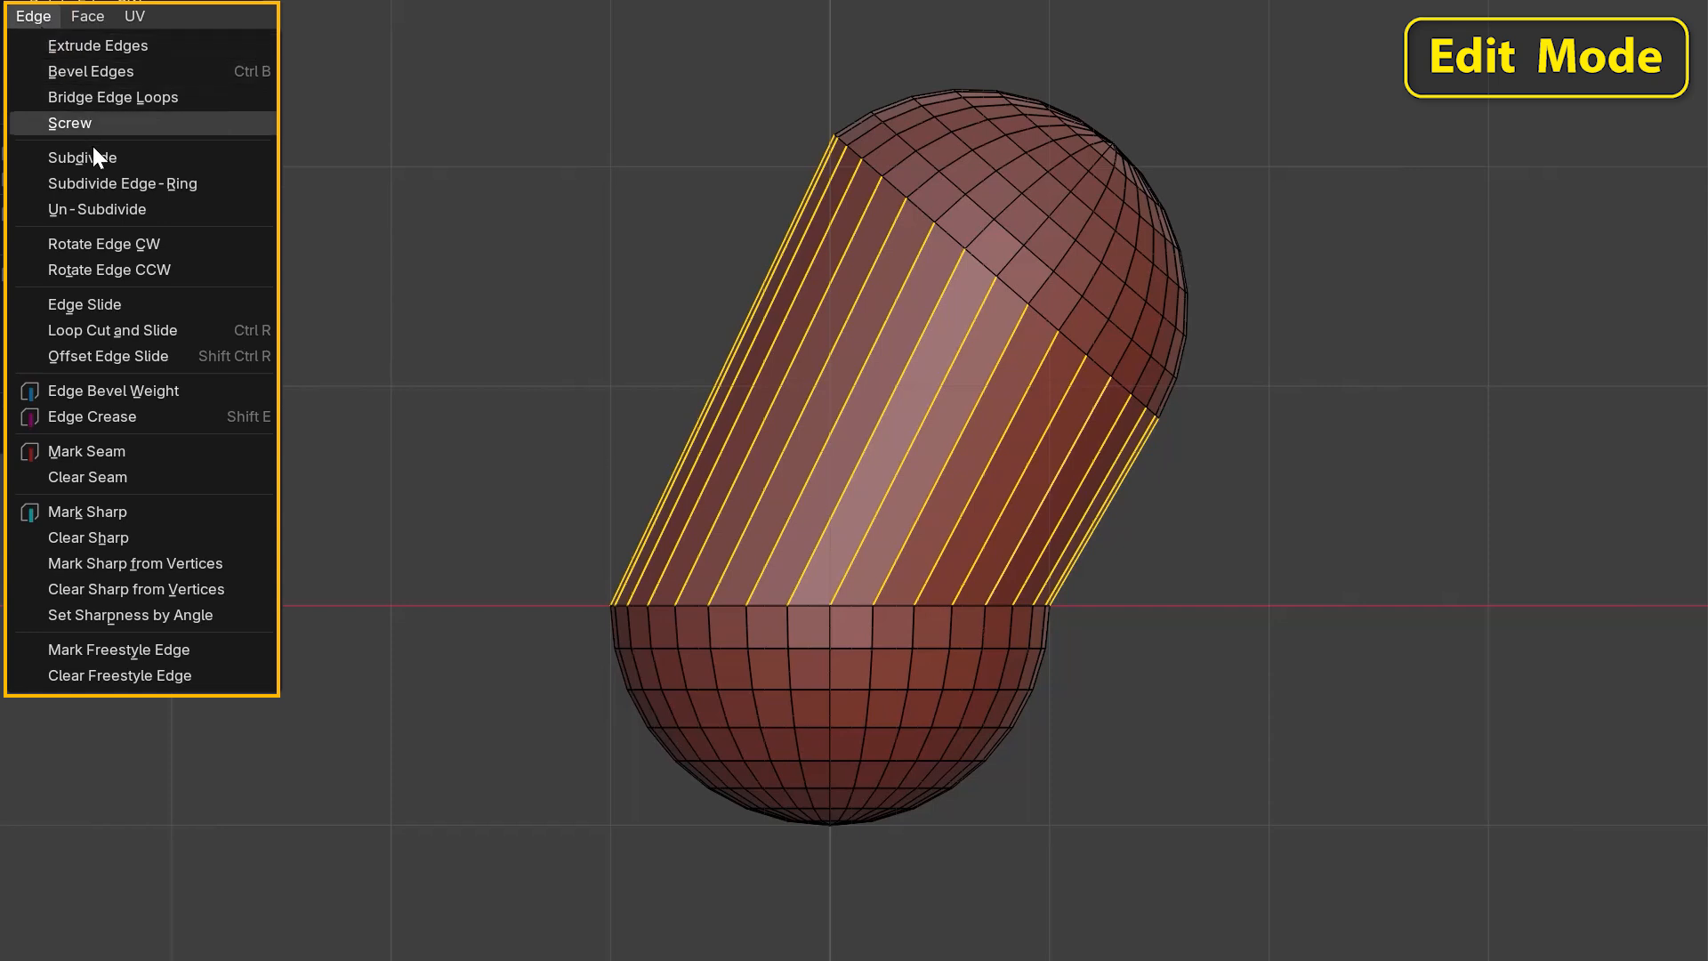
left_click(101, 183)
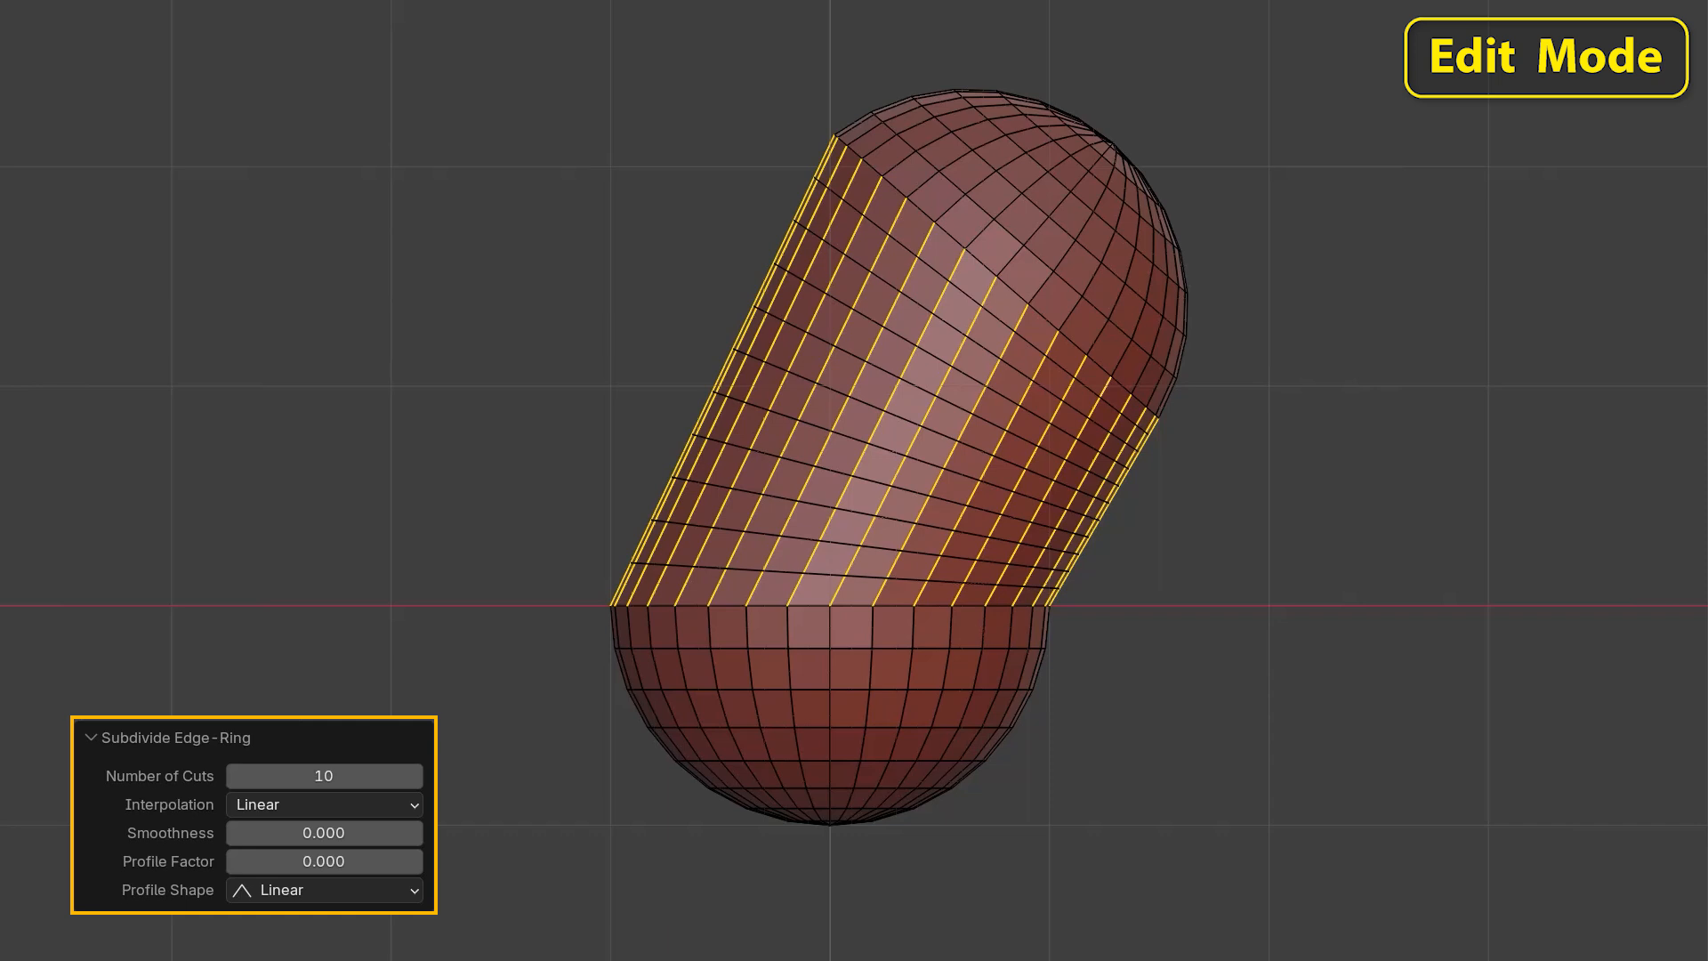
Try Blend Path and Blend Surface as the interpolation for the capsule's subdivided edge ring.
left_click(401, 809)
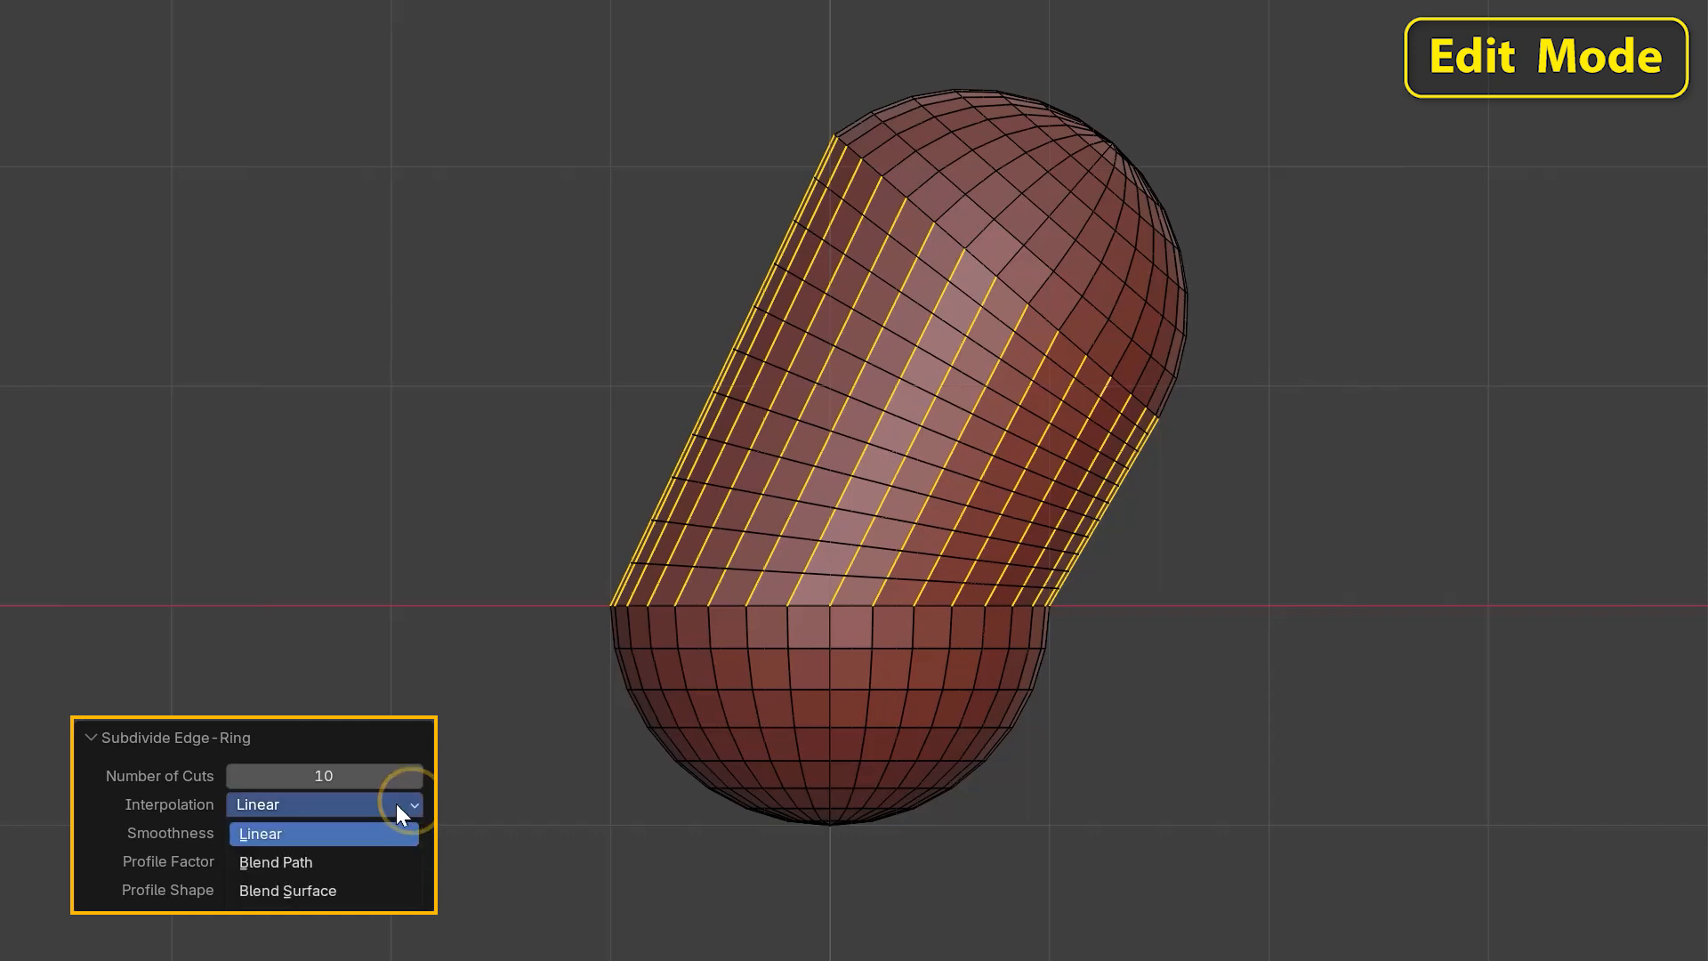
left_click(289, 859)
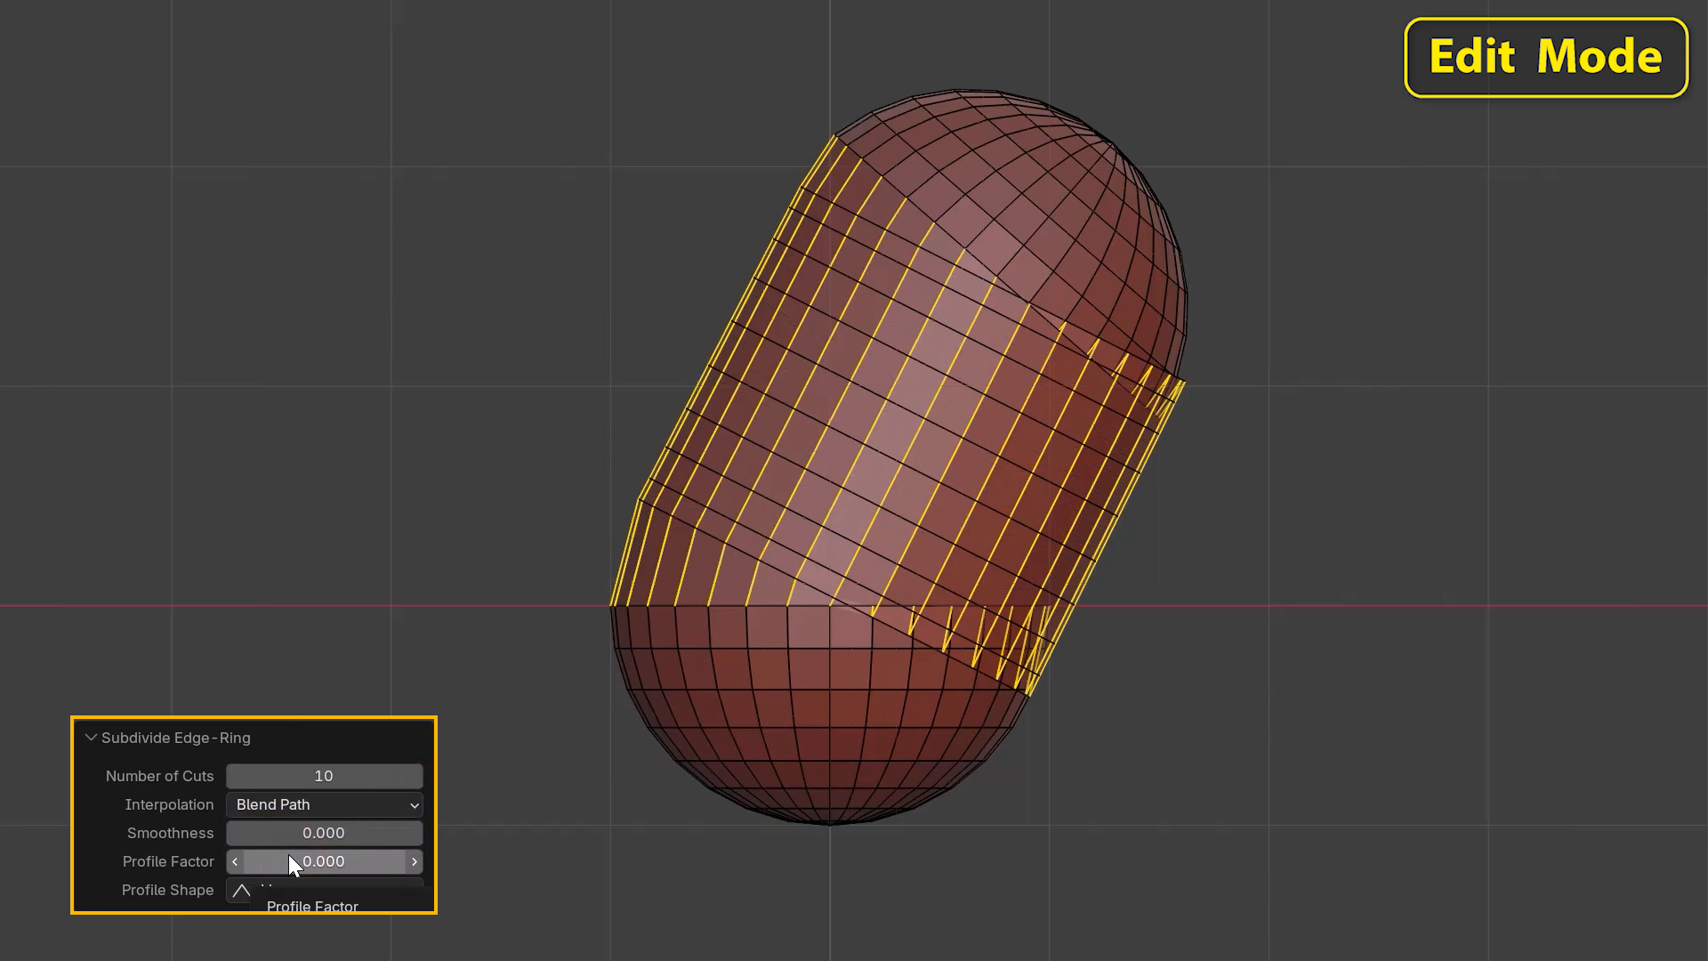
left_click(402, 808)
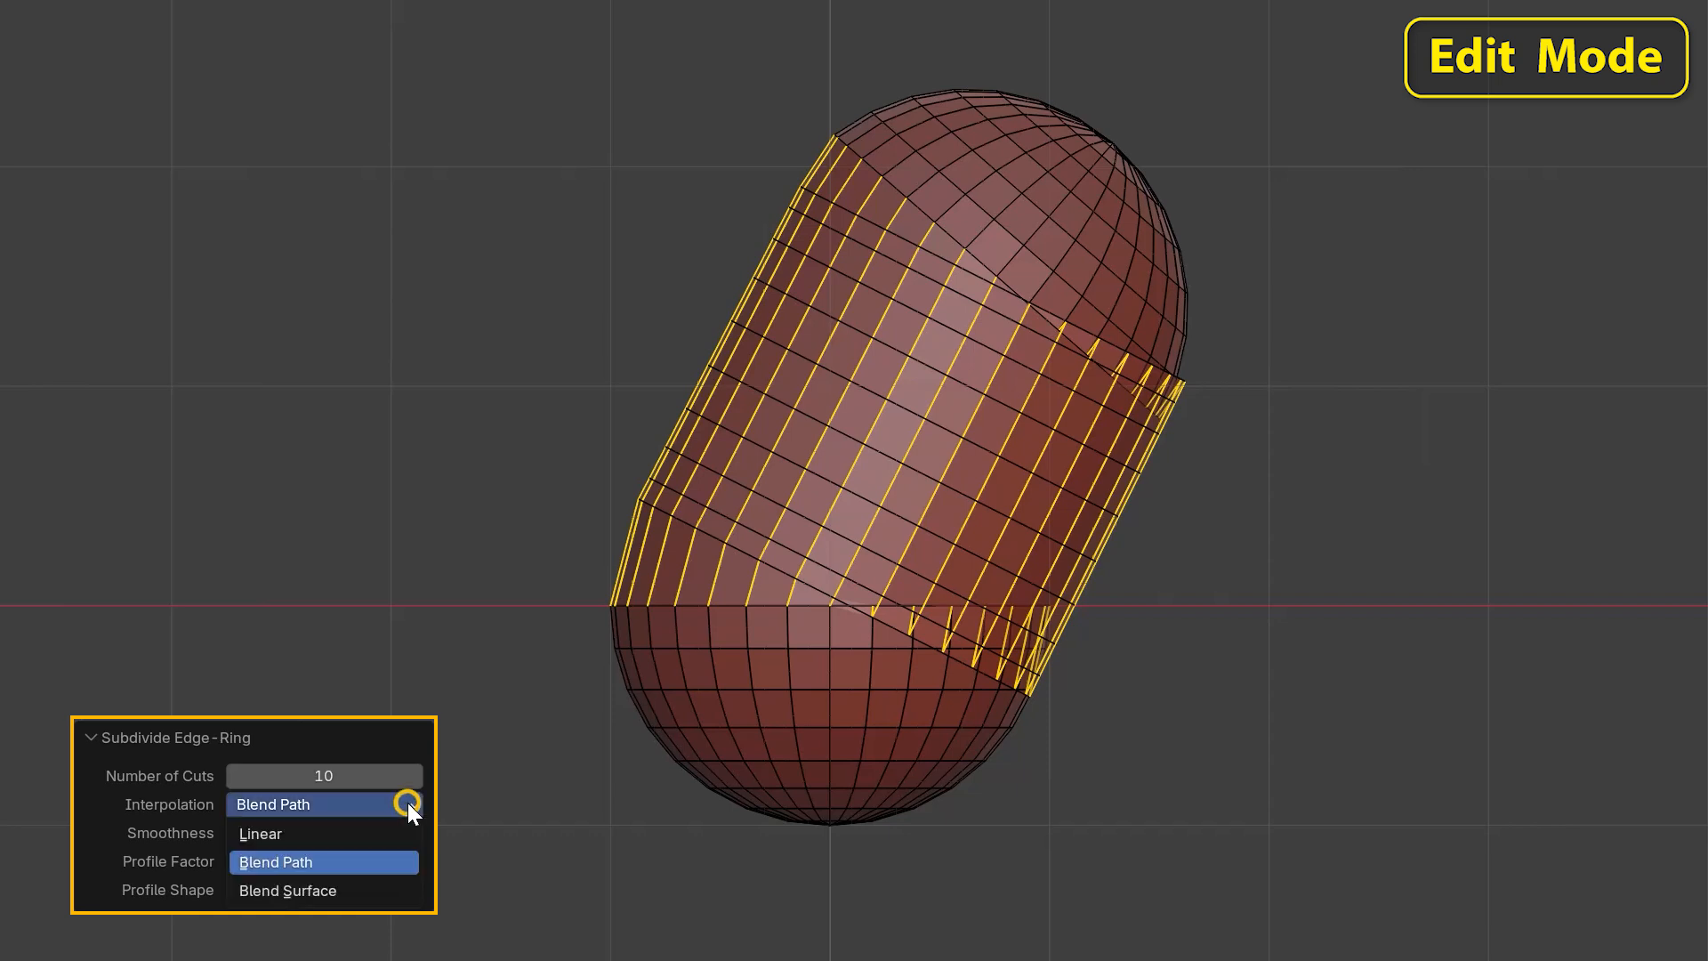
left_click(297, 889)
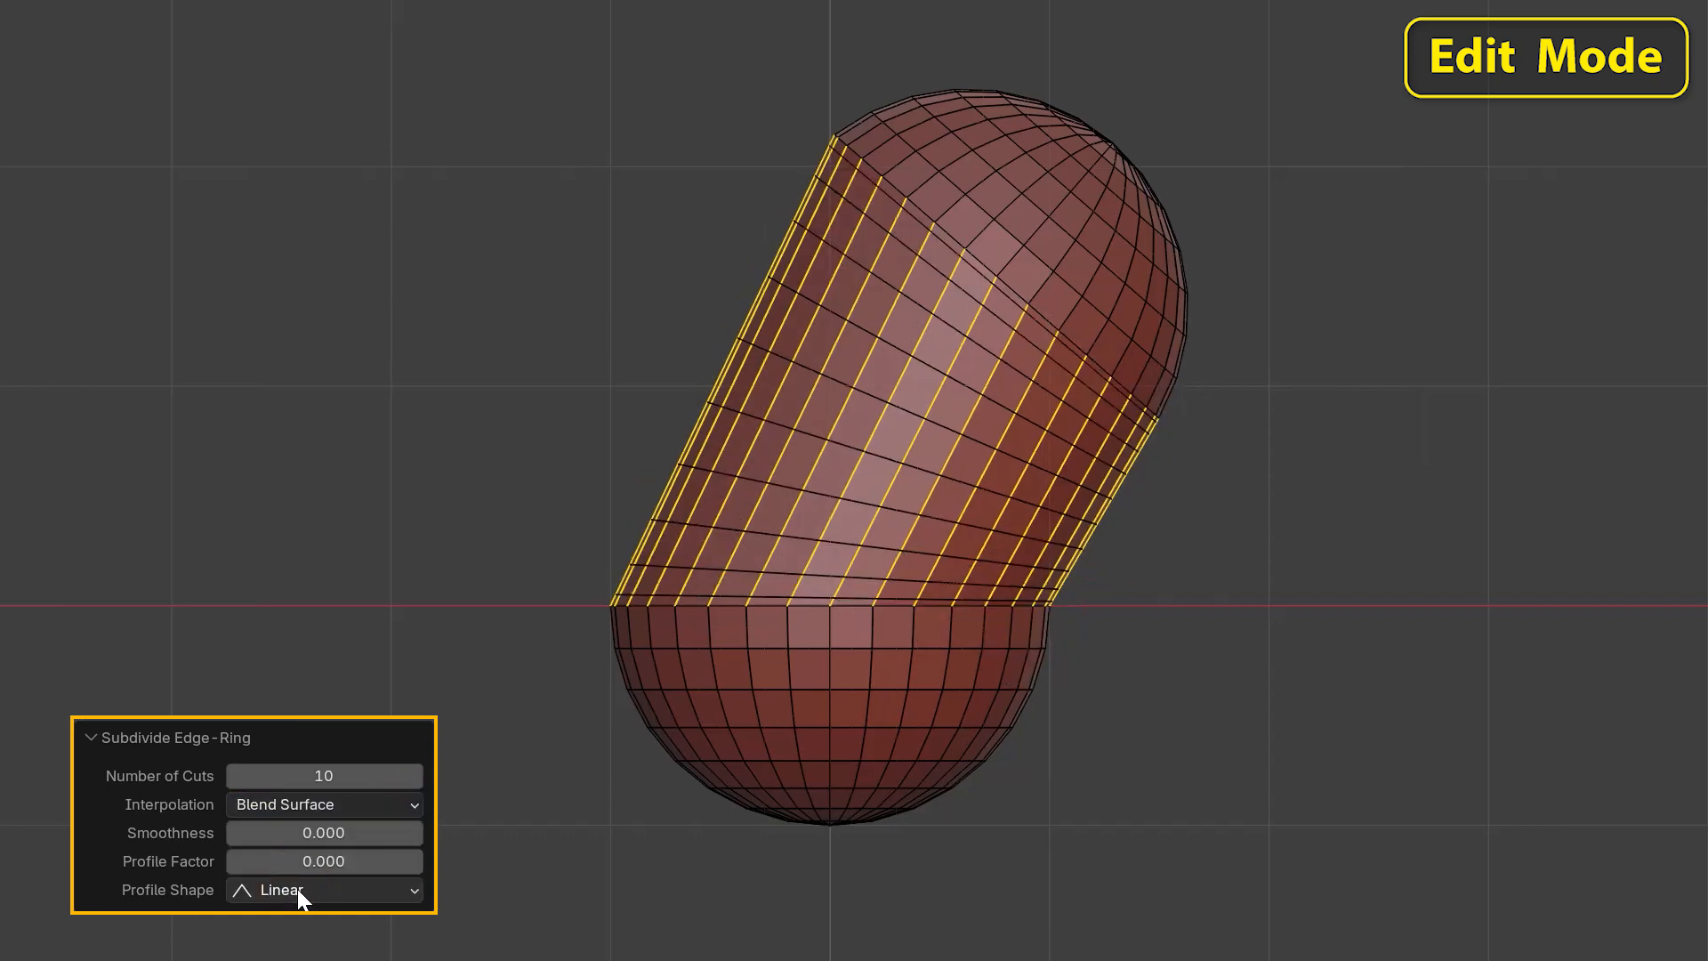
Set the Smoothness to 0.940 while alternating the interpolation between Blend Path and Blend Surface, ending on Blend Surface.
left_click(418, 807)
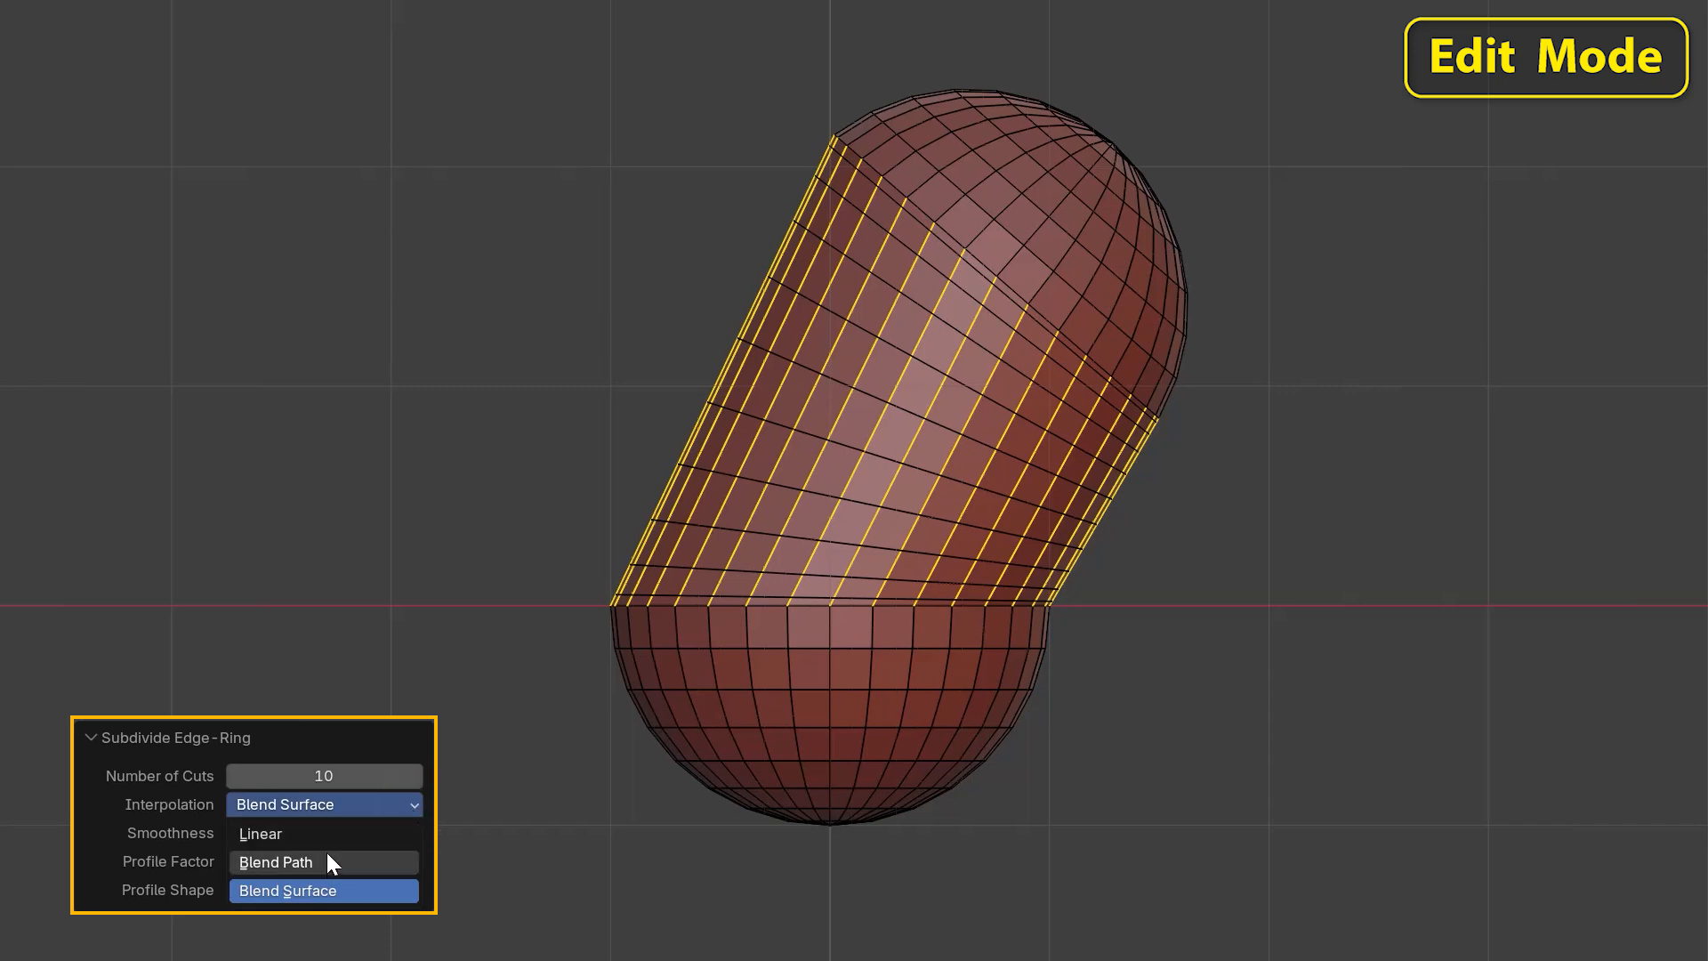
left_click(331, 854)
left_click_drag(332, 835, 289, 861)
left_click(394, 808)
left_click(301, 889)
left_click(392, 806)
left_click(280, 857)
left_click(413, 806)
left_click(309, 886)
With a Profile Factor of -0.550, compare the Smooth, Sphere, Root and Inverse Square profile shapes, ending on Sharp.
left_click(393, 888)
left_click(339, 907)
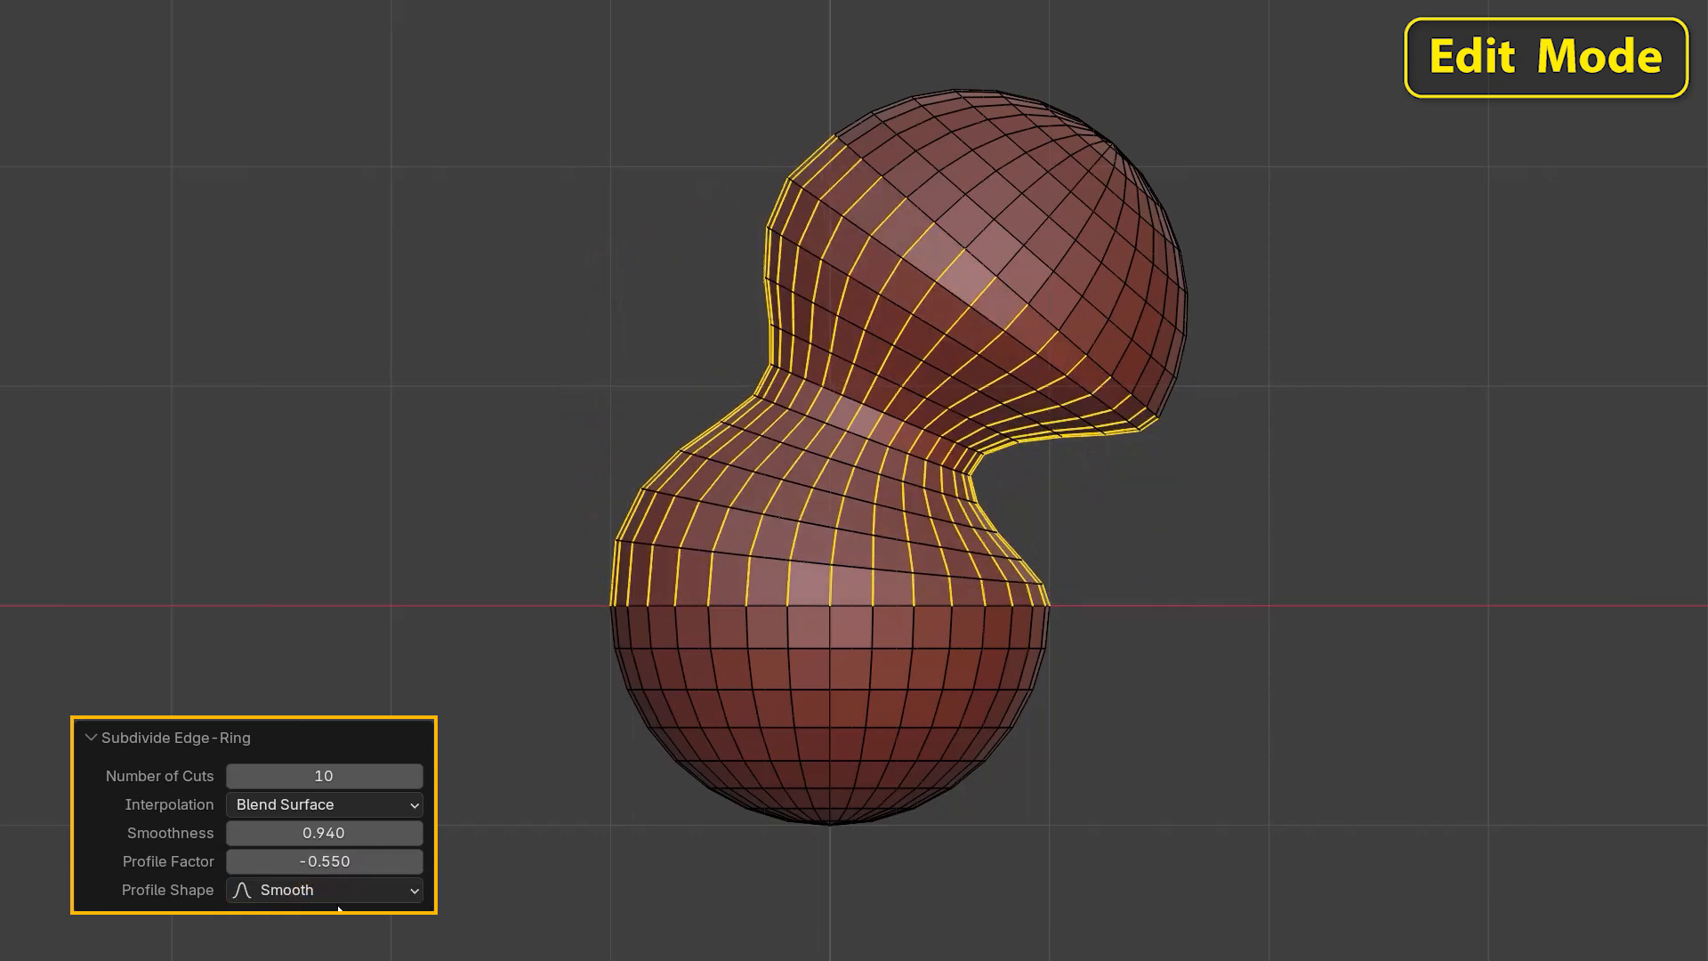
left_click(399, 887)
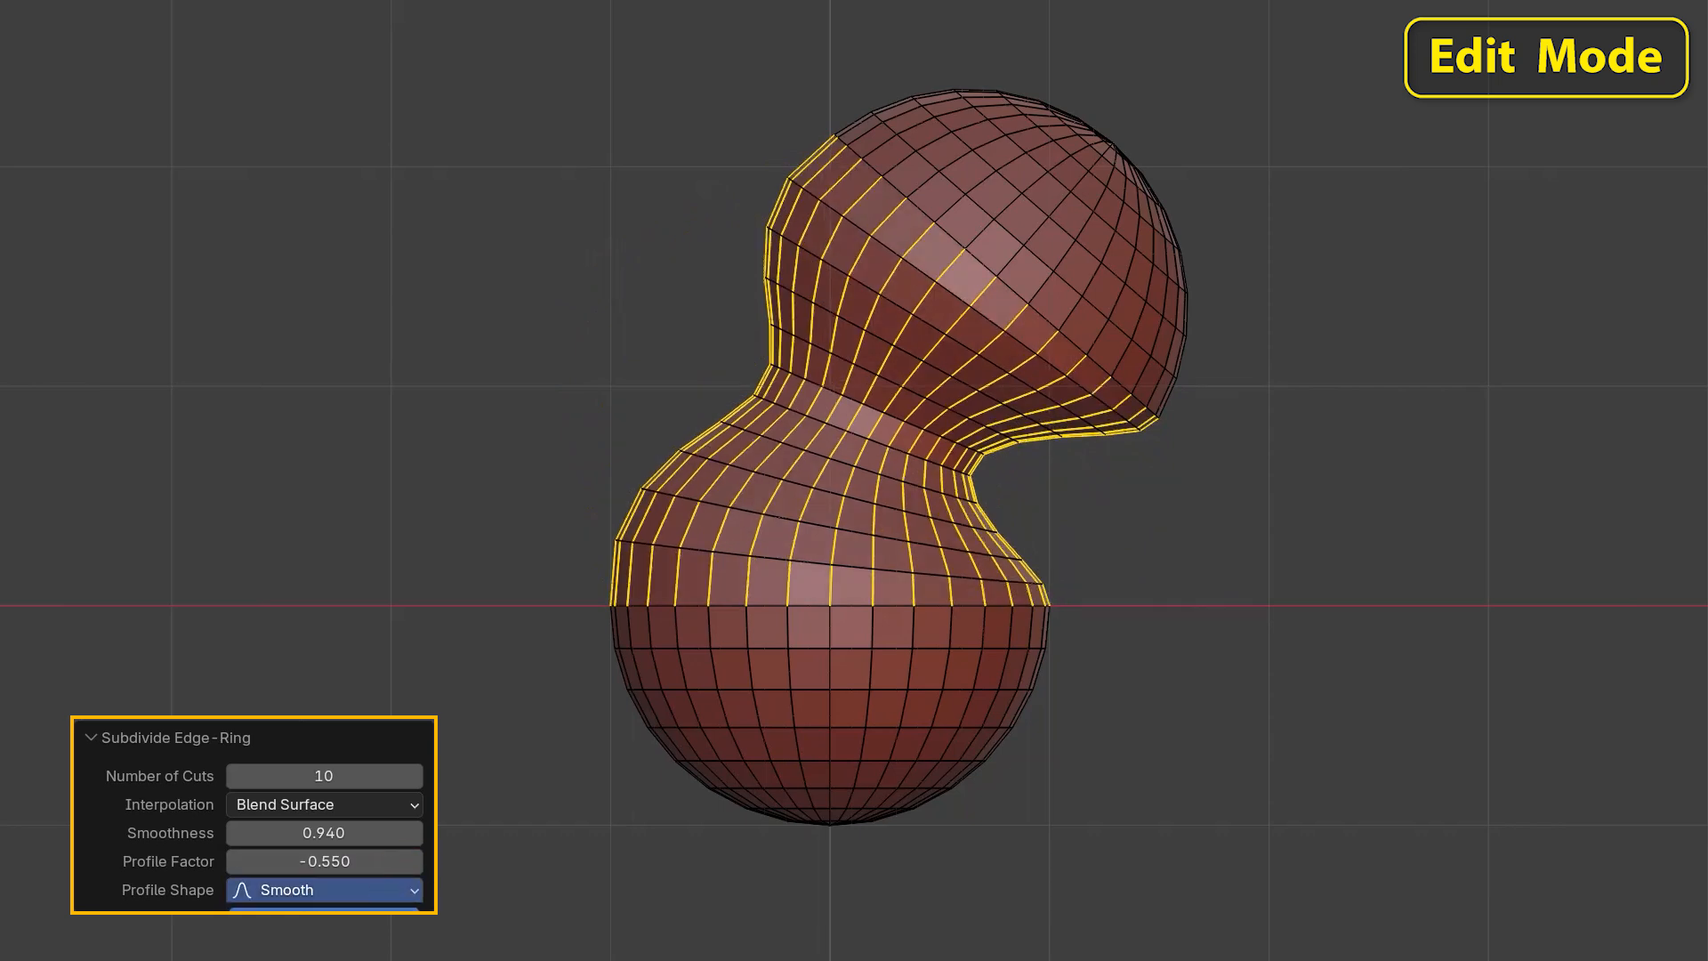
left_click(356, 943)
left_click(409, 891)
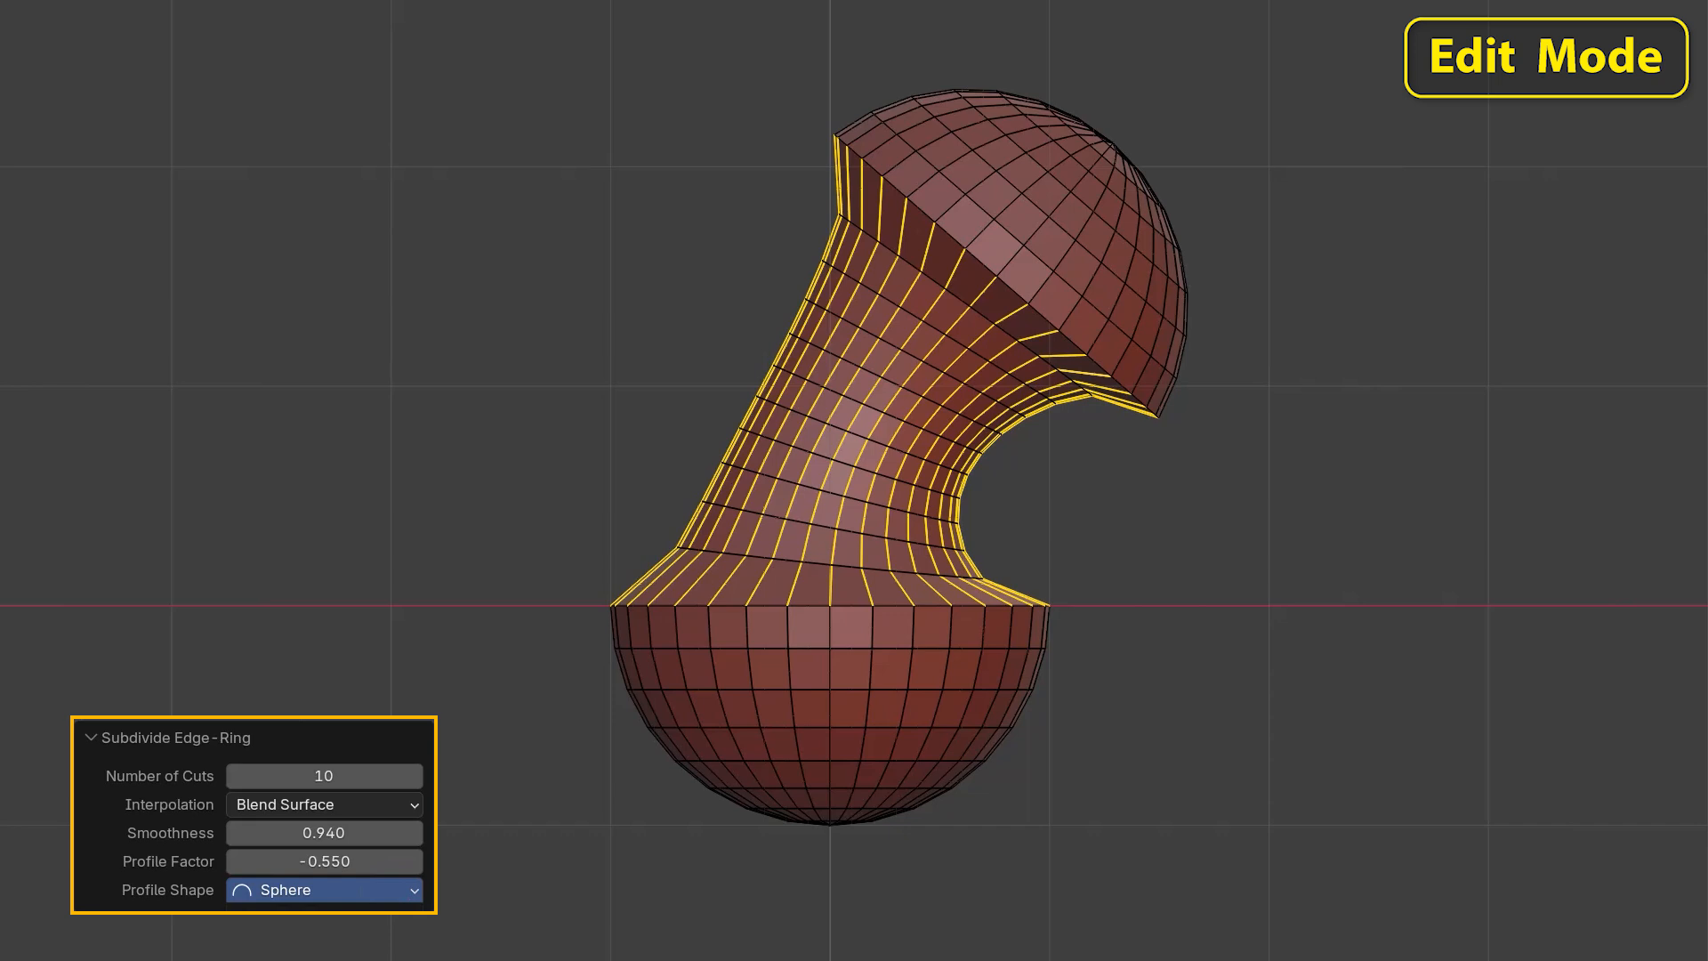
left_click(374, 943)
left_click(408, 893)
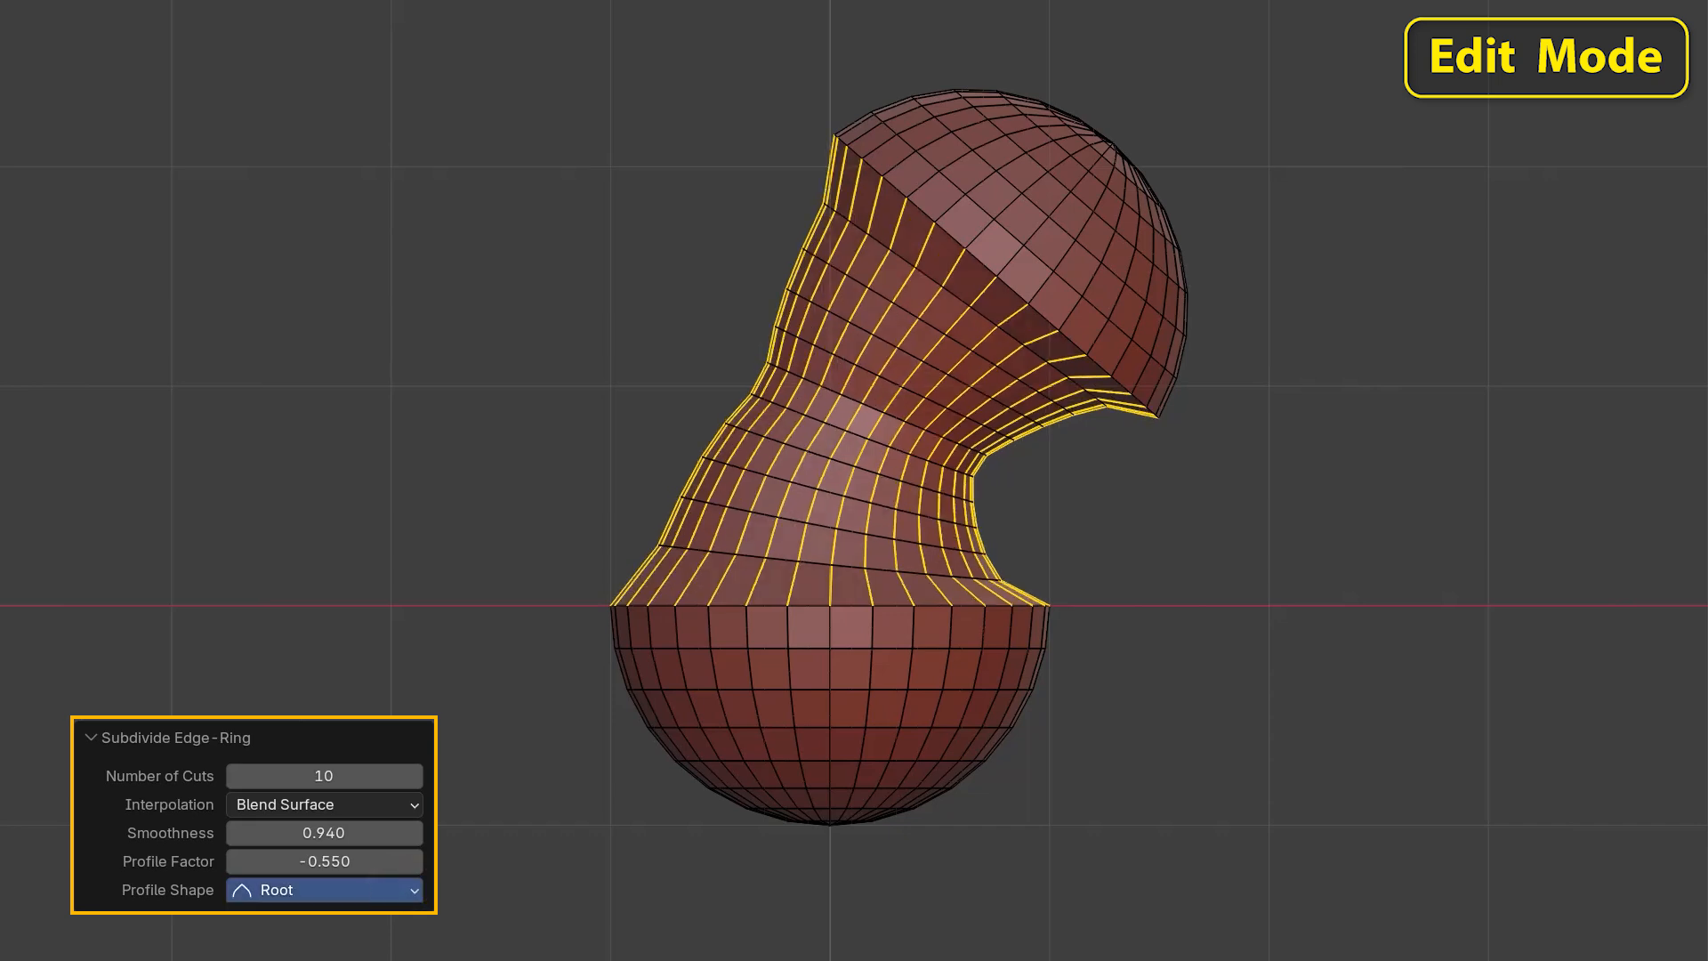
left_click(373, 943)
left_click(407, 890)
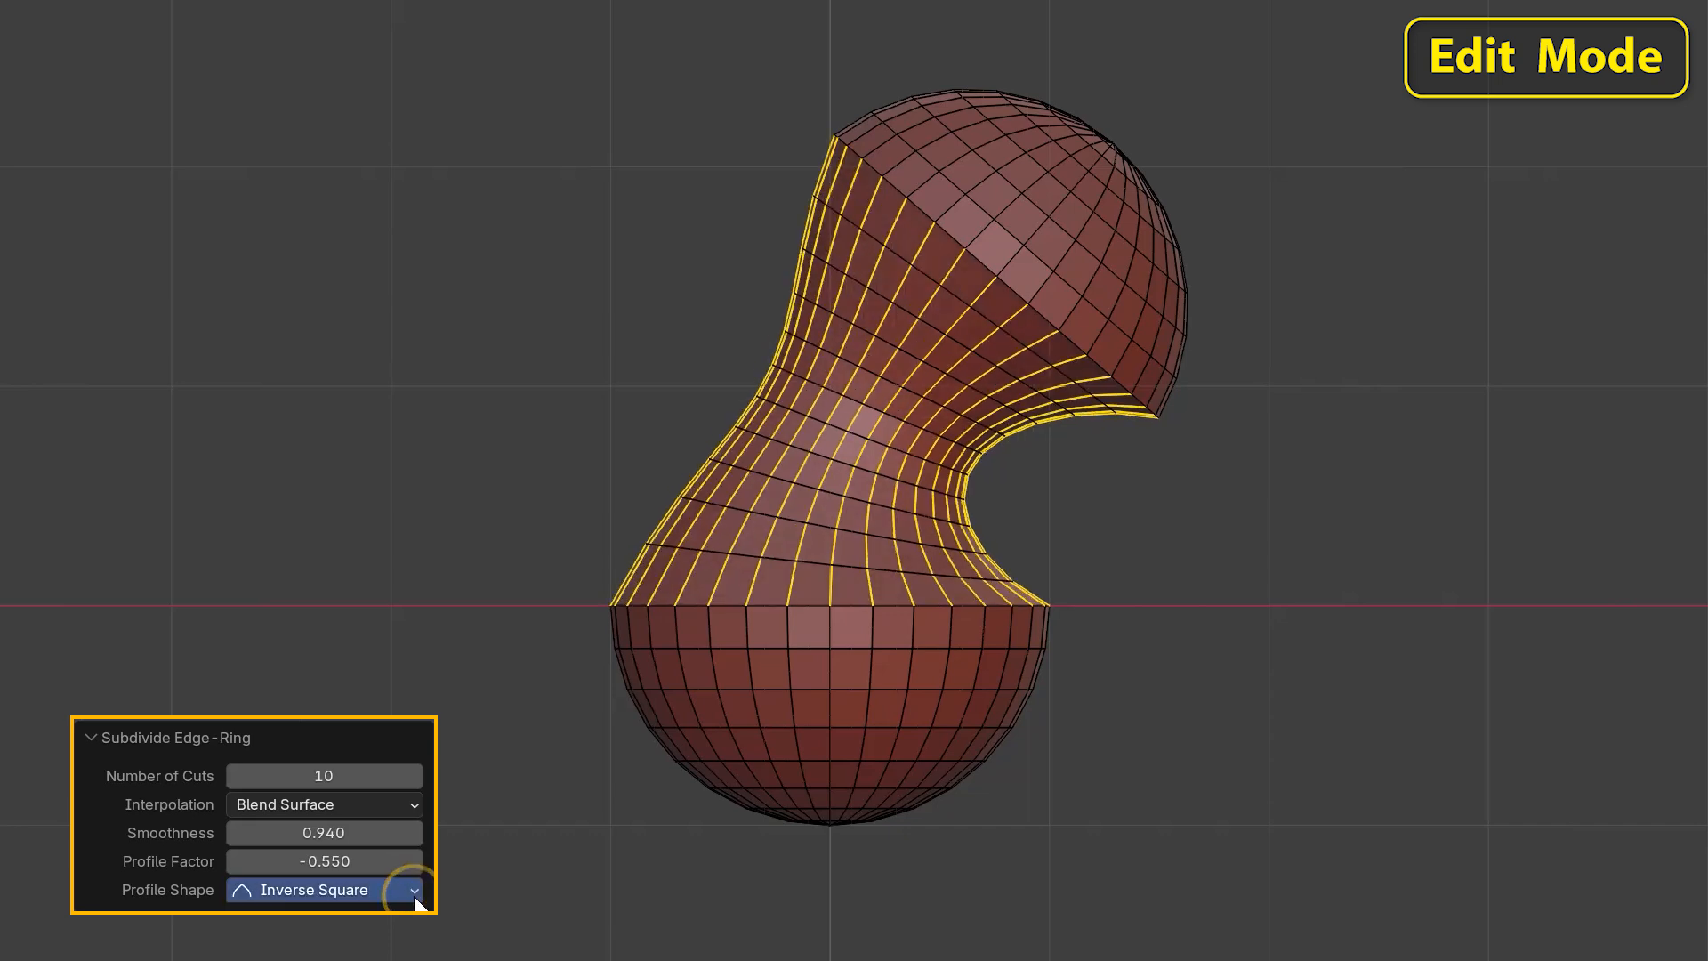
left_click(374, 943)
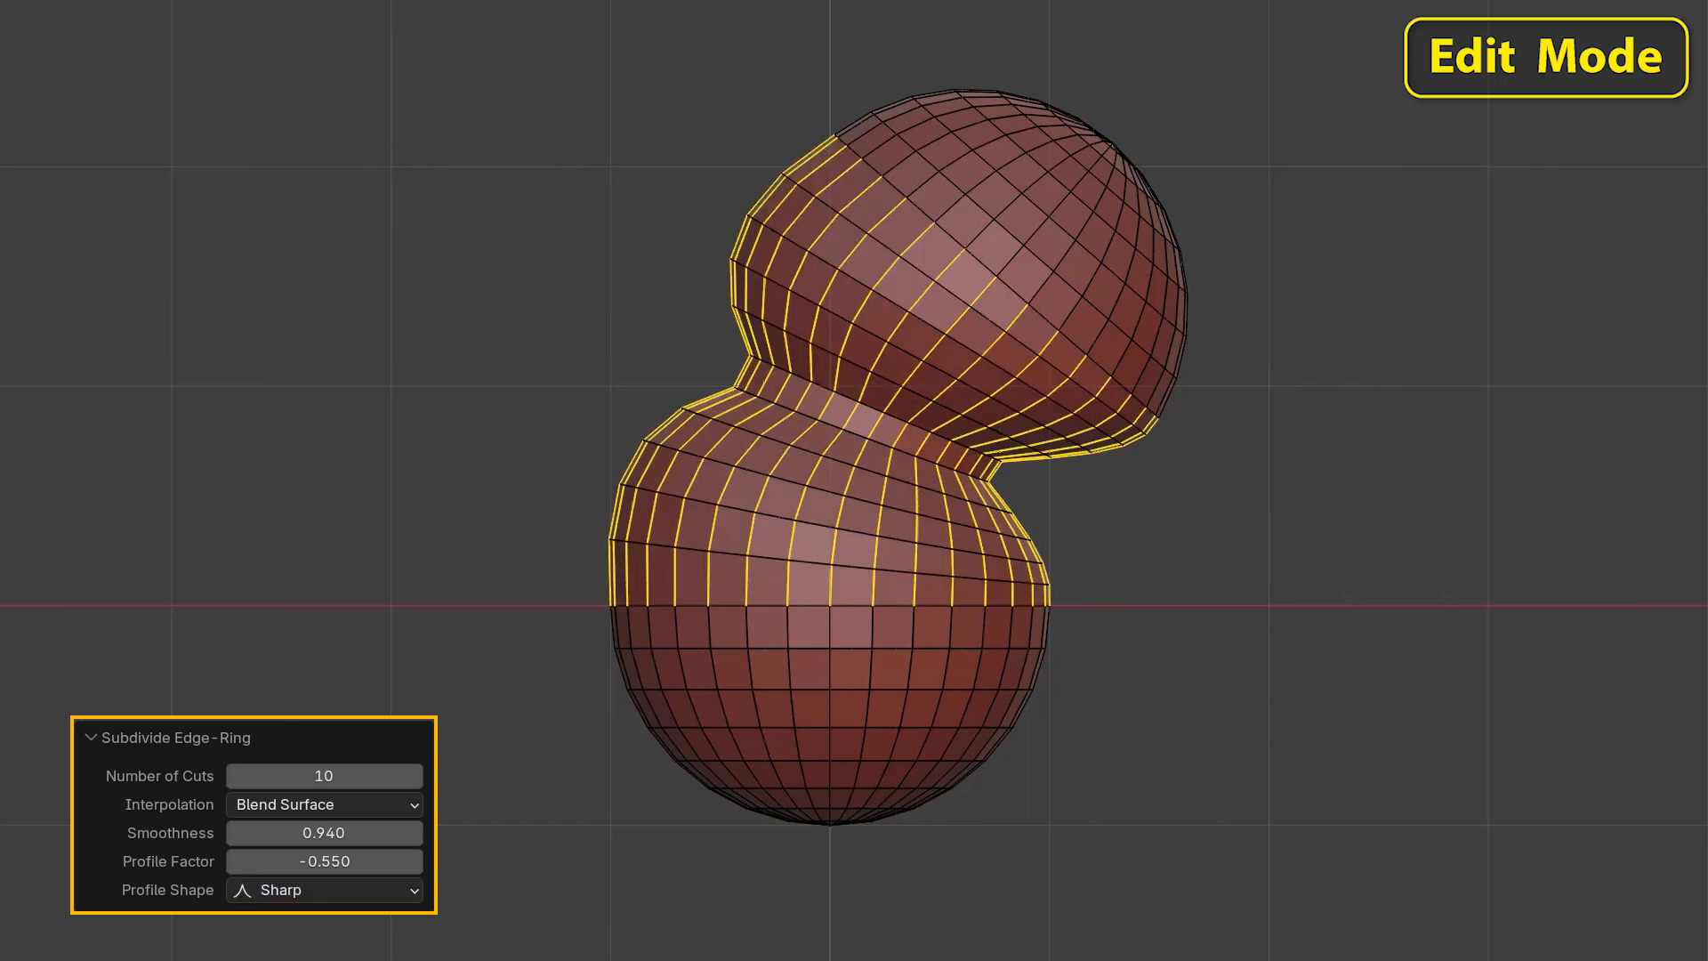
Choose another Profile Shape for the capsule's subdivided edge ring.
left_click(409, 892)
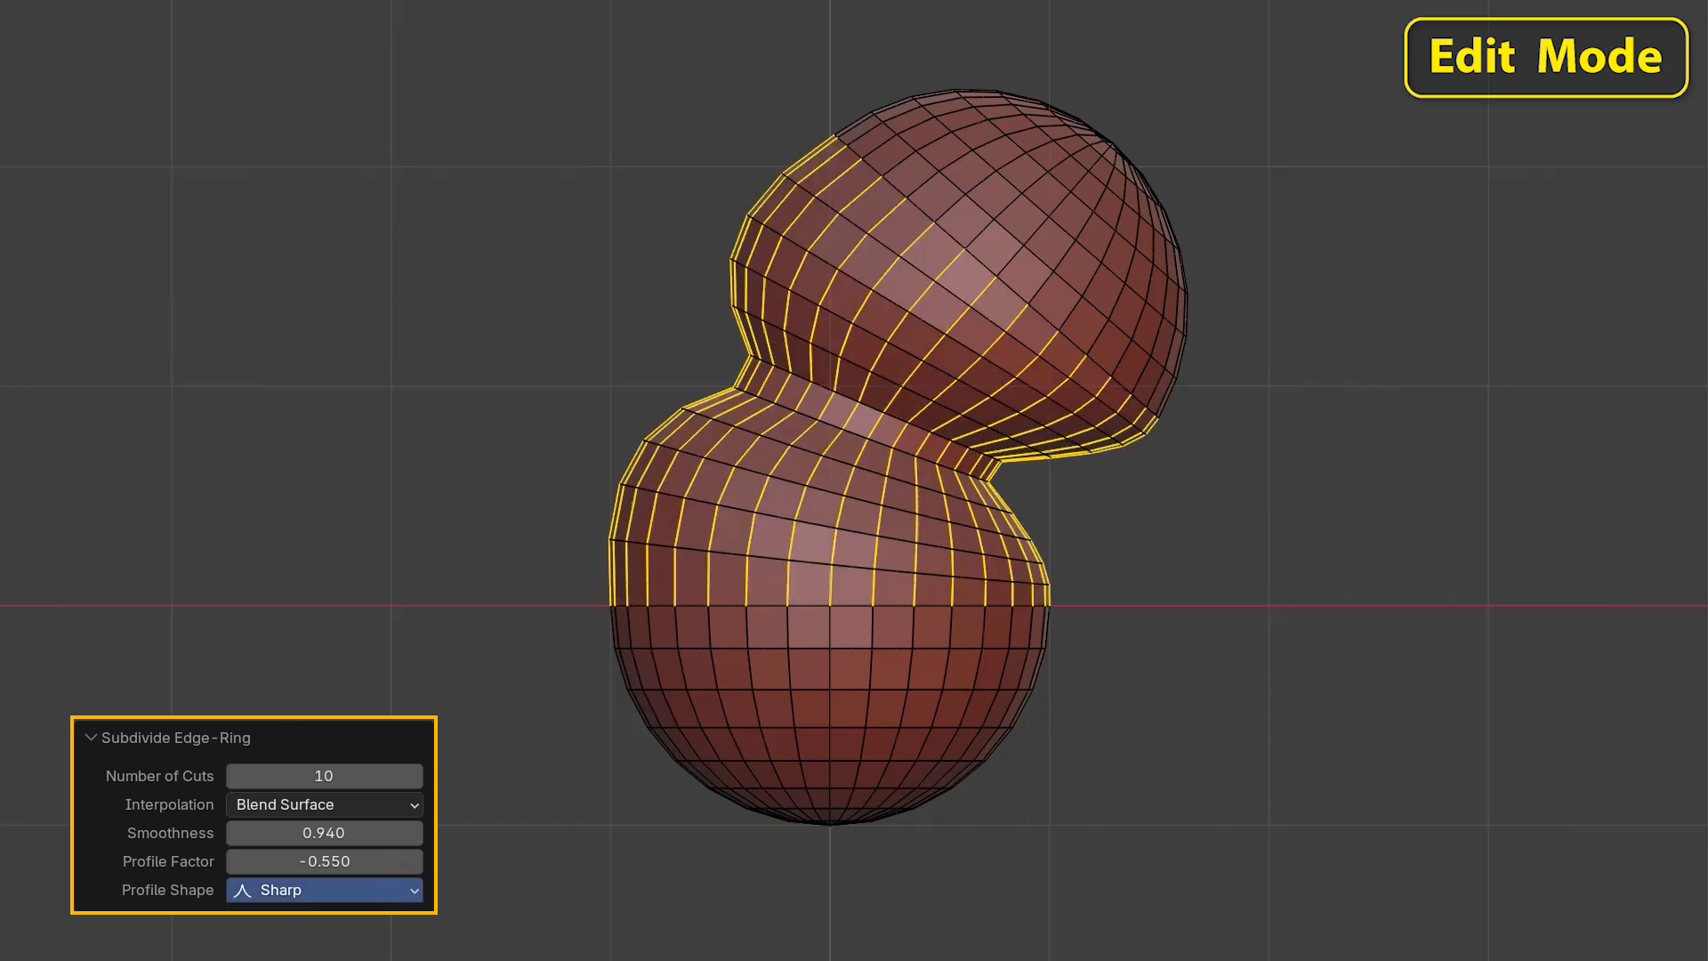
left_click(373, 942)
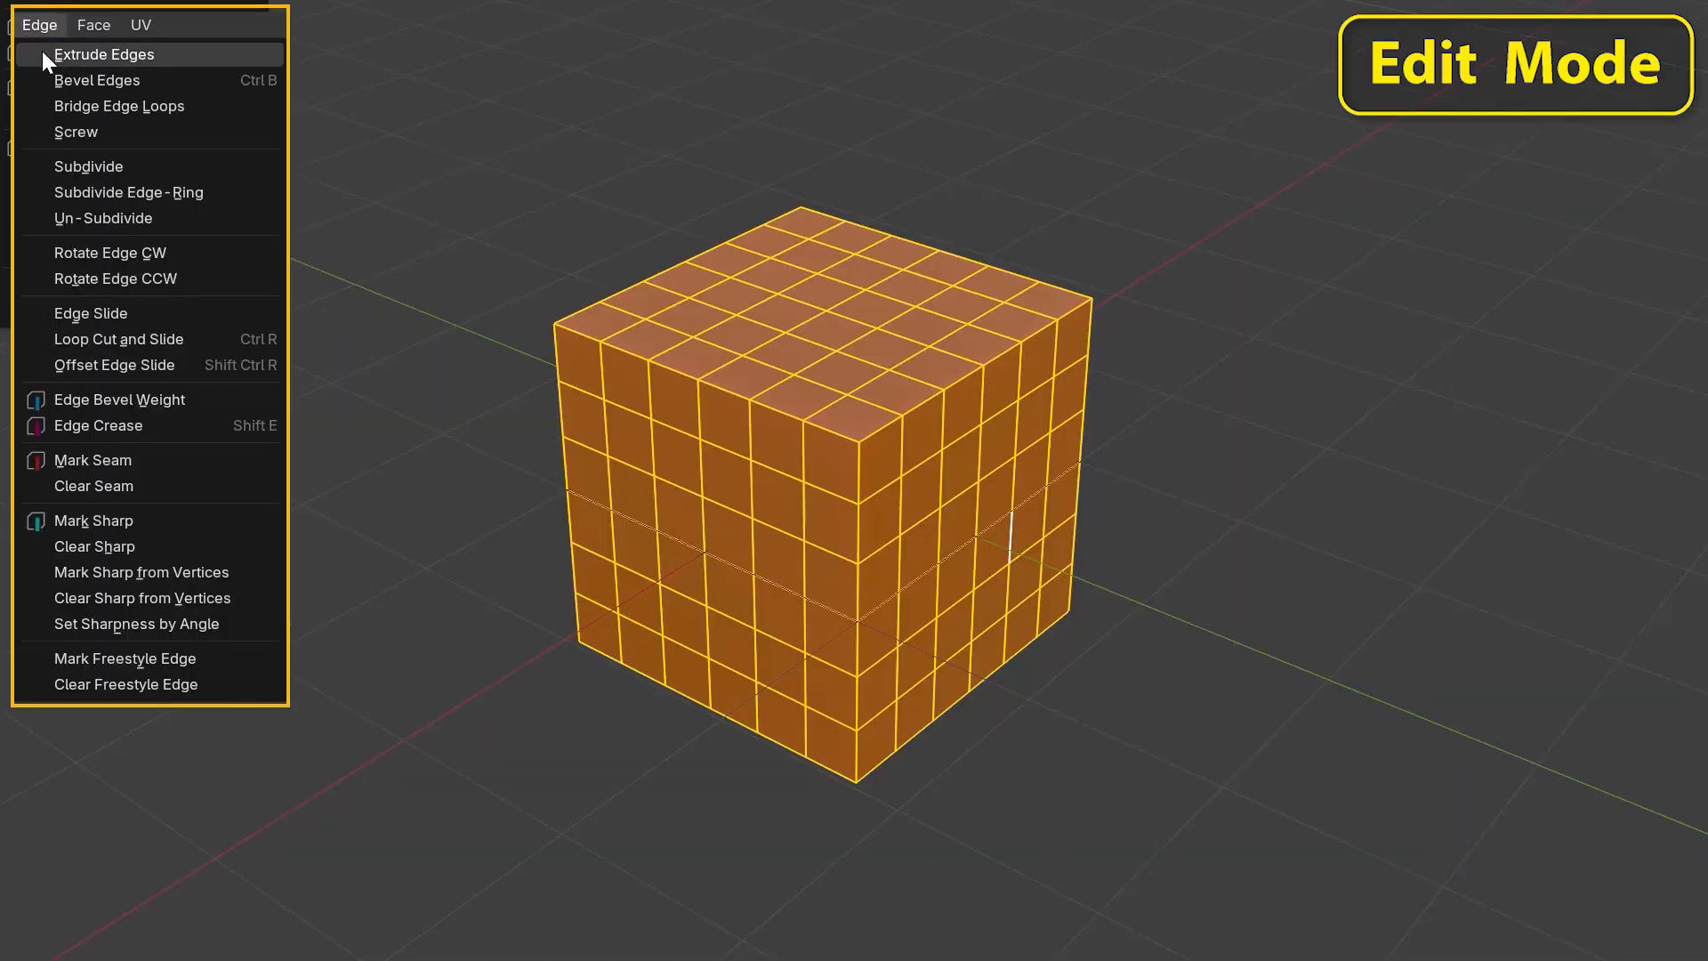
Apply Un-Subdivide twice to the fully selected, finely divided cube.
left_click(187, 217)
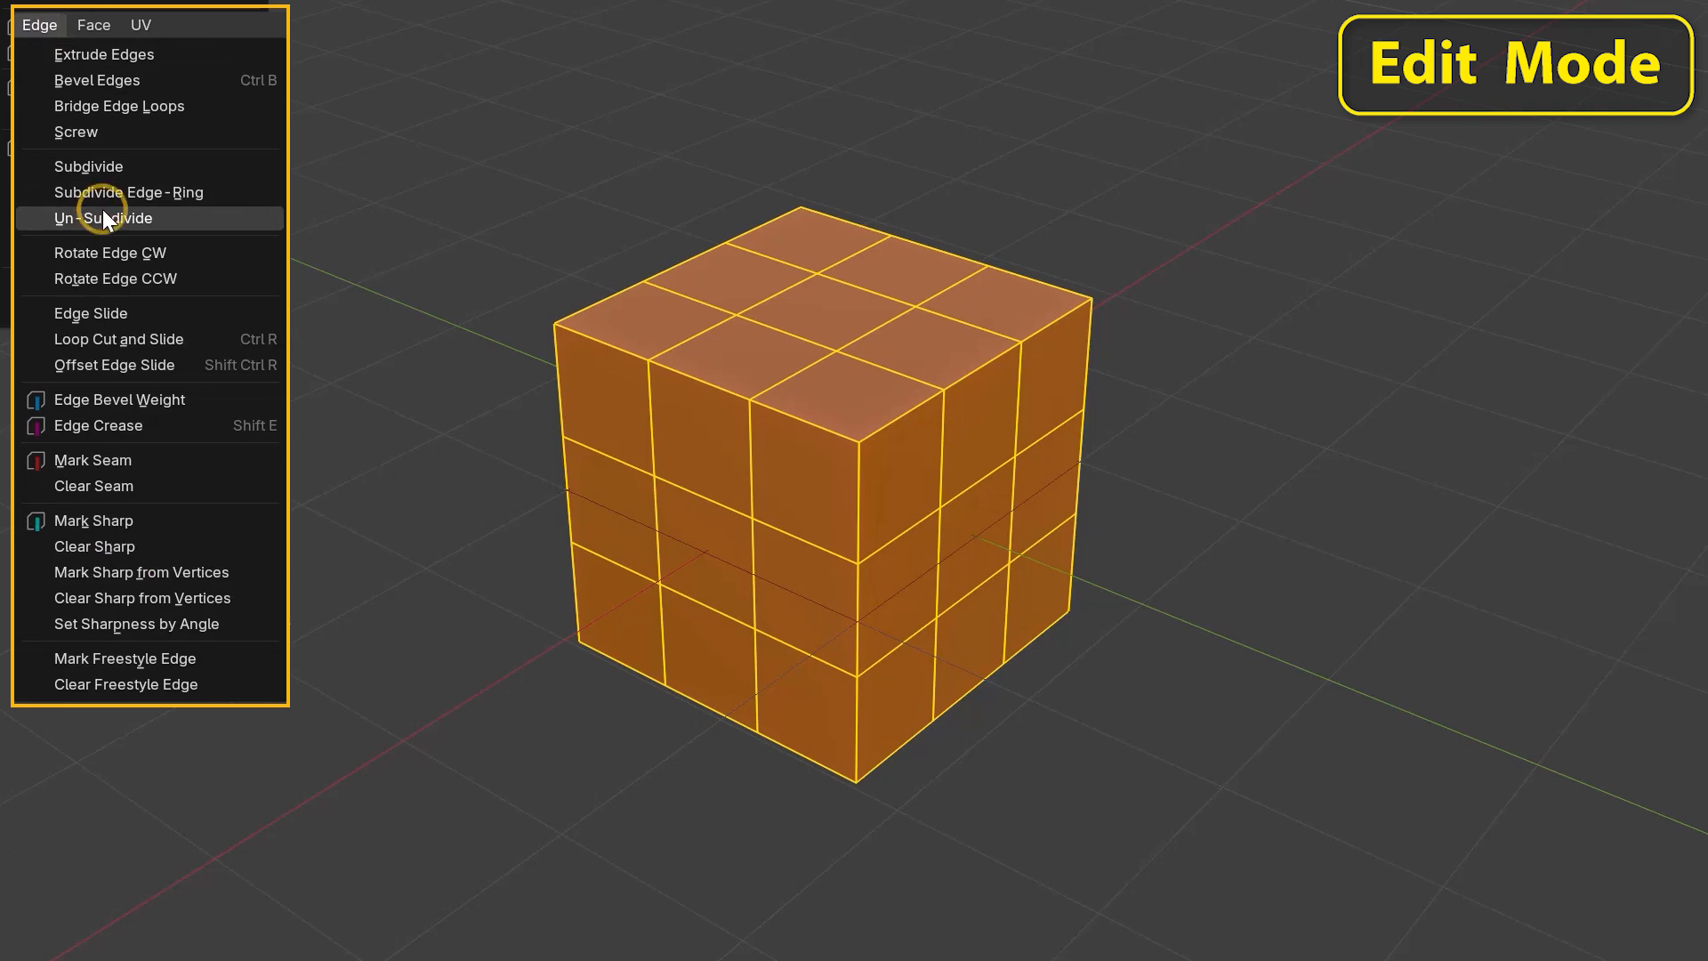
left_click(103, 210)
middle_click_drag(622, 523, 516, 621)
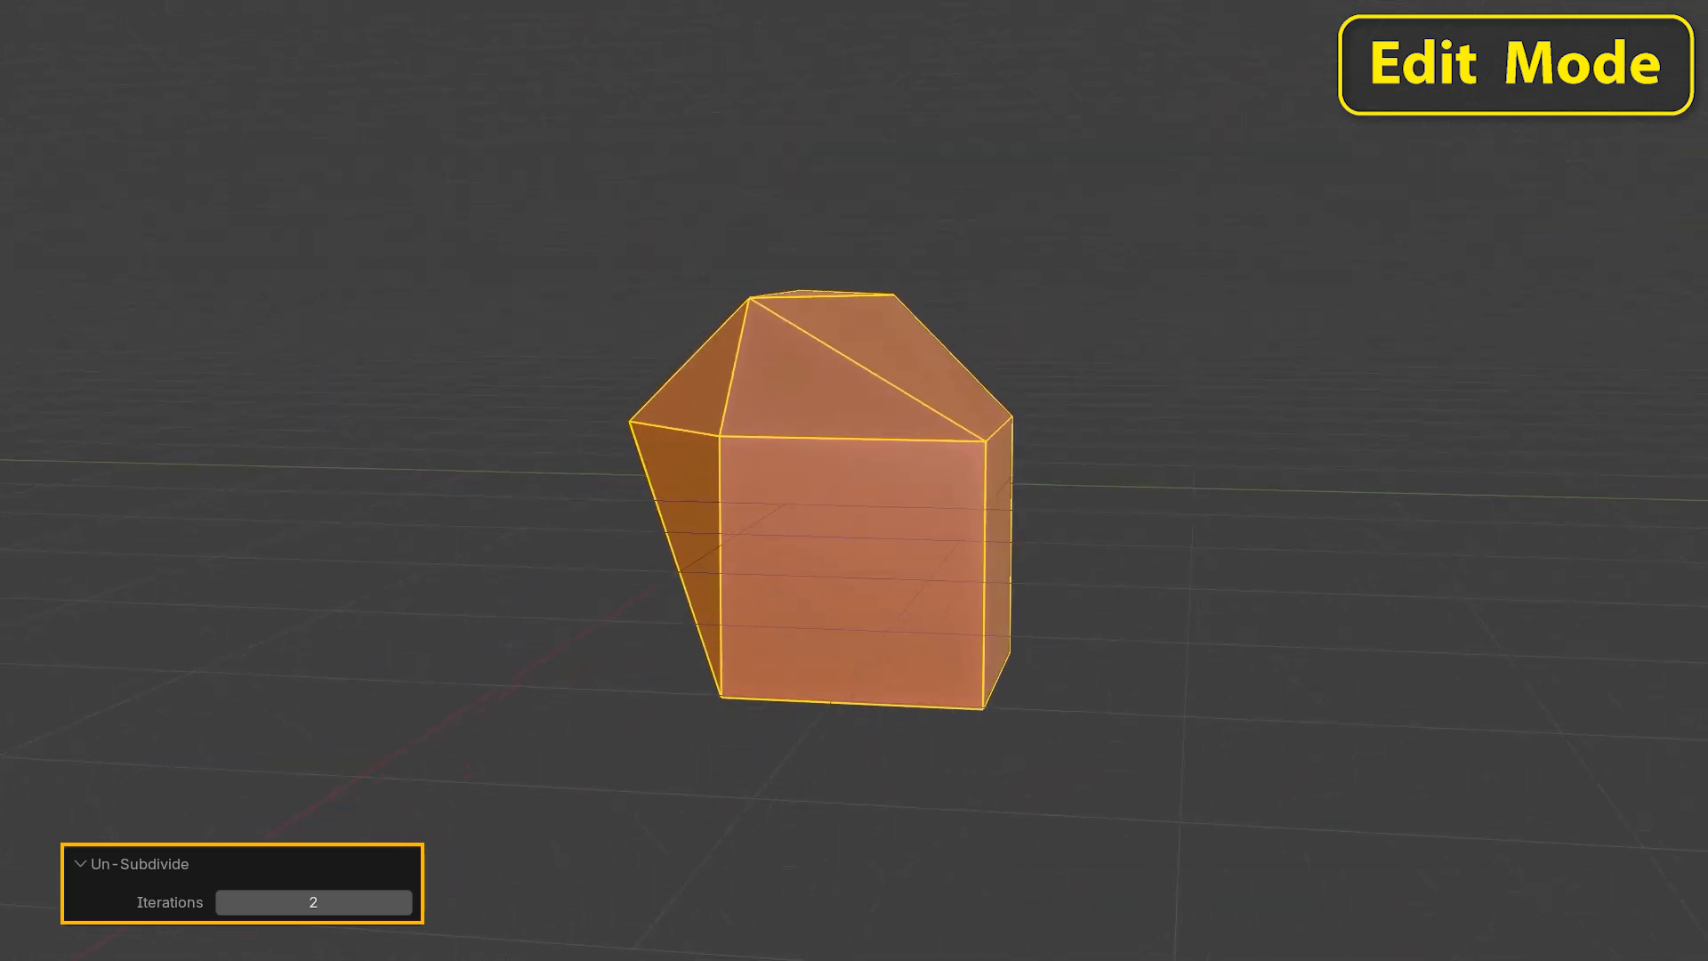
Lower the Un-Subdivide iterations and inspect the simplified cube from several sides.
left_click(223, 904)
middle_click_drag(1023, 551, 641, 534)
middle_click_drag(223, 836, 373, 854)
middle_click_drag(373, 854, 498, 569)
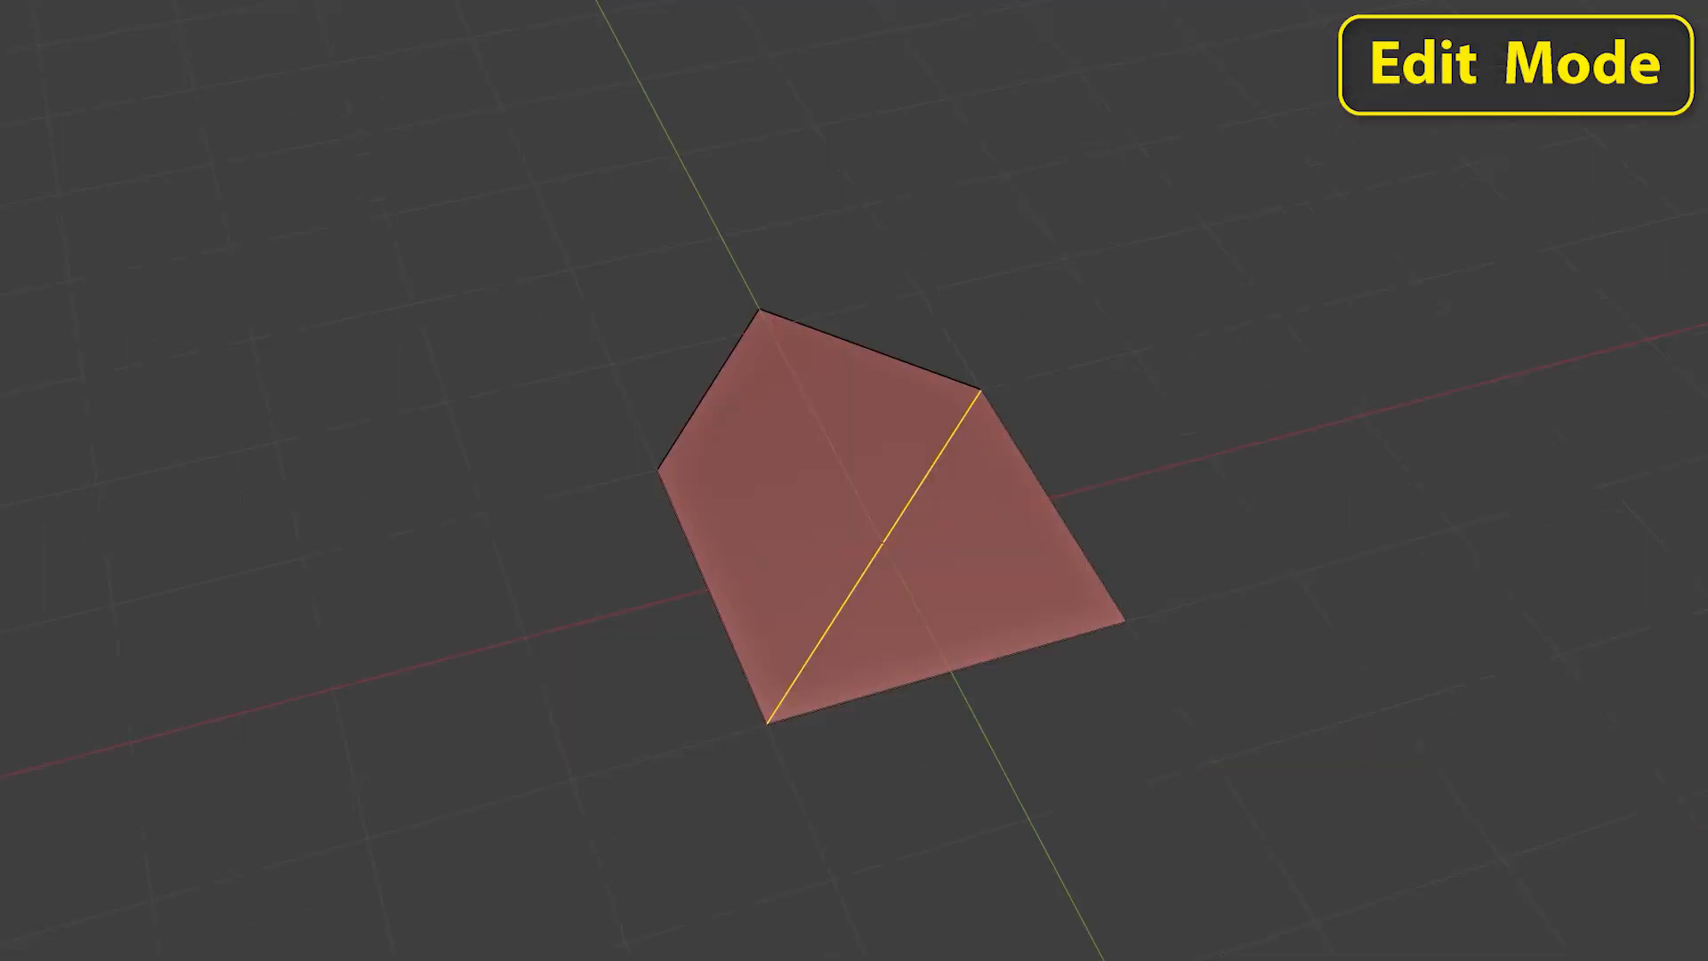
Rotate the selected edge inside the house-shaped mesh clockwise once, and counterclockwise once.
left_click(71, 23)
left_click(117, 249)
left_click(71, 23)
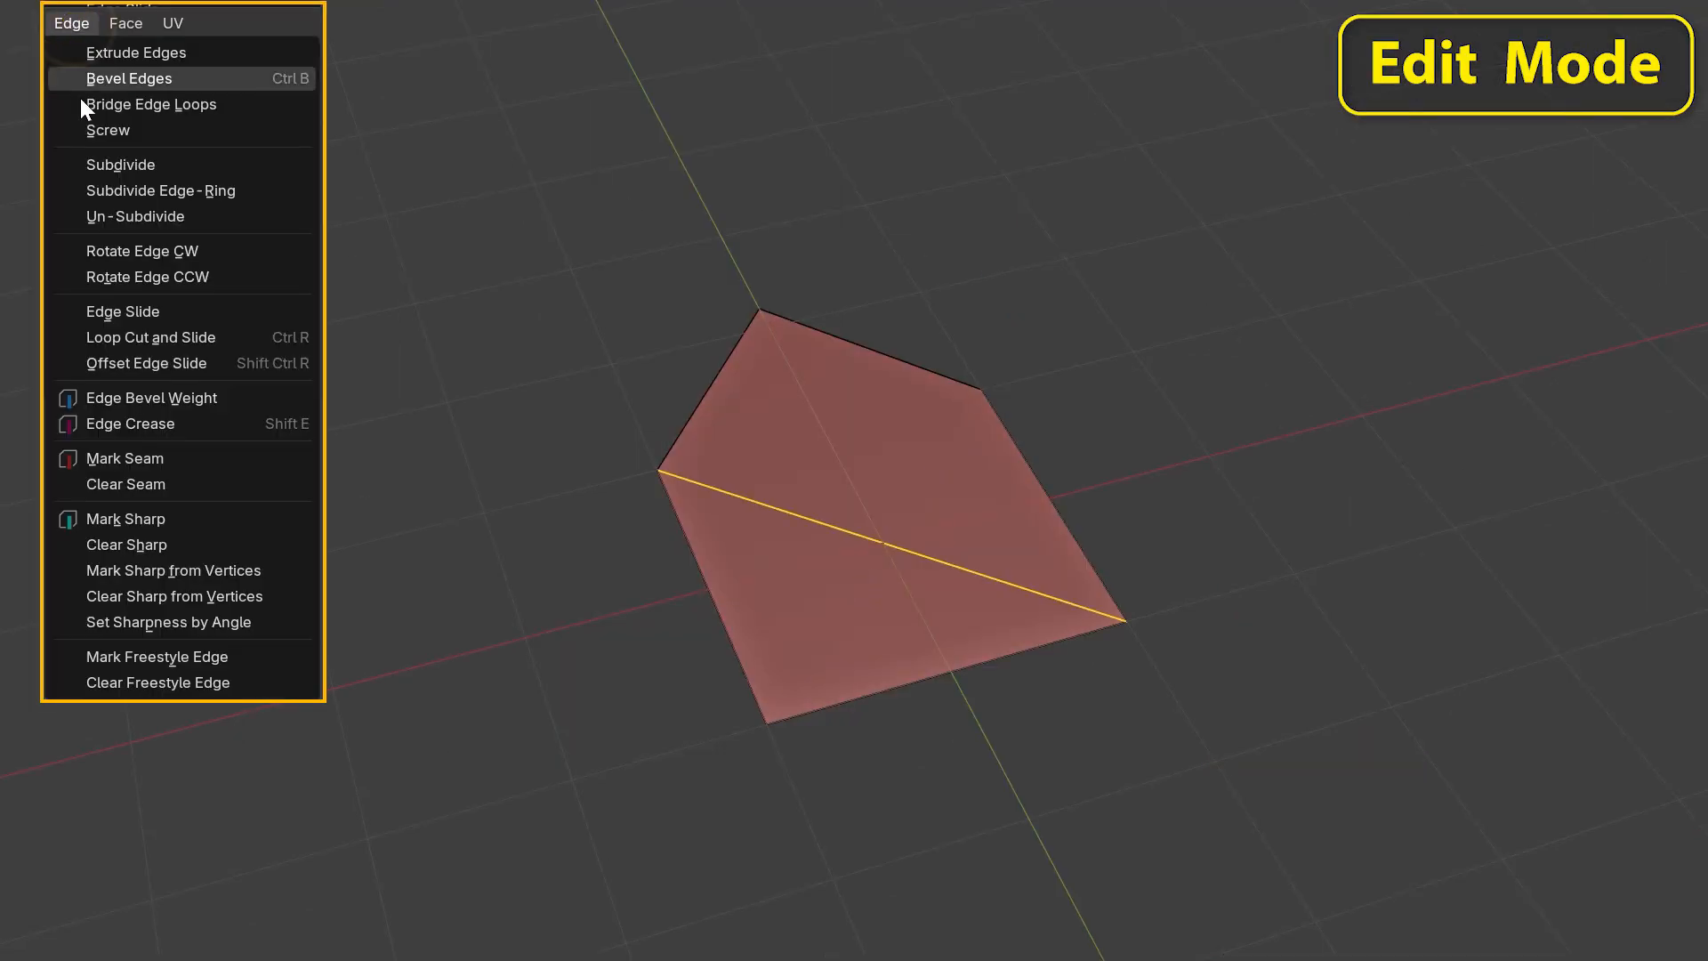
left_click(116, 276)
Rotate the house-shaped mesh's inner edge clockwise again, and switch the rotation to Counter Clockwise.
left_click(71, 21)
left_click(117, 251)
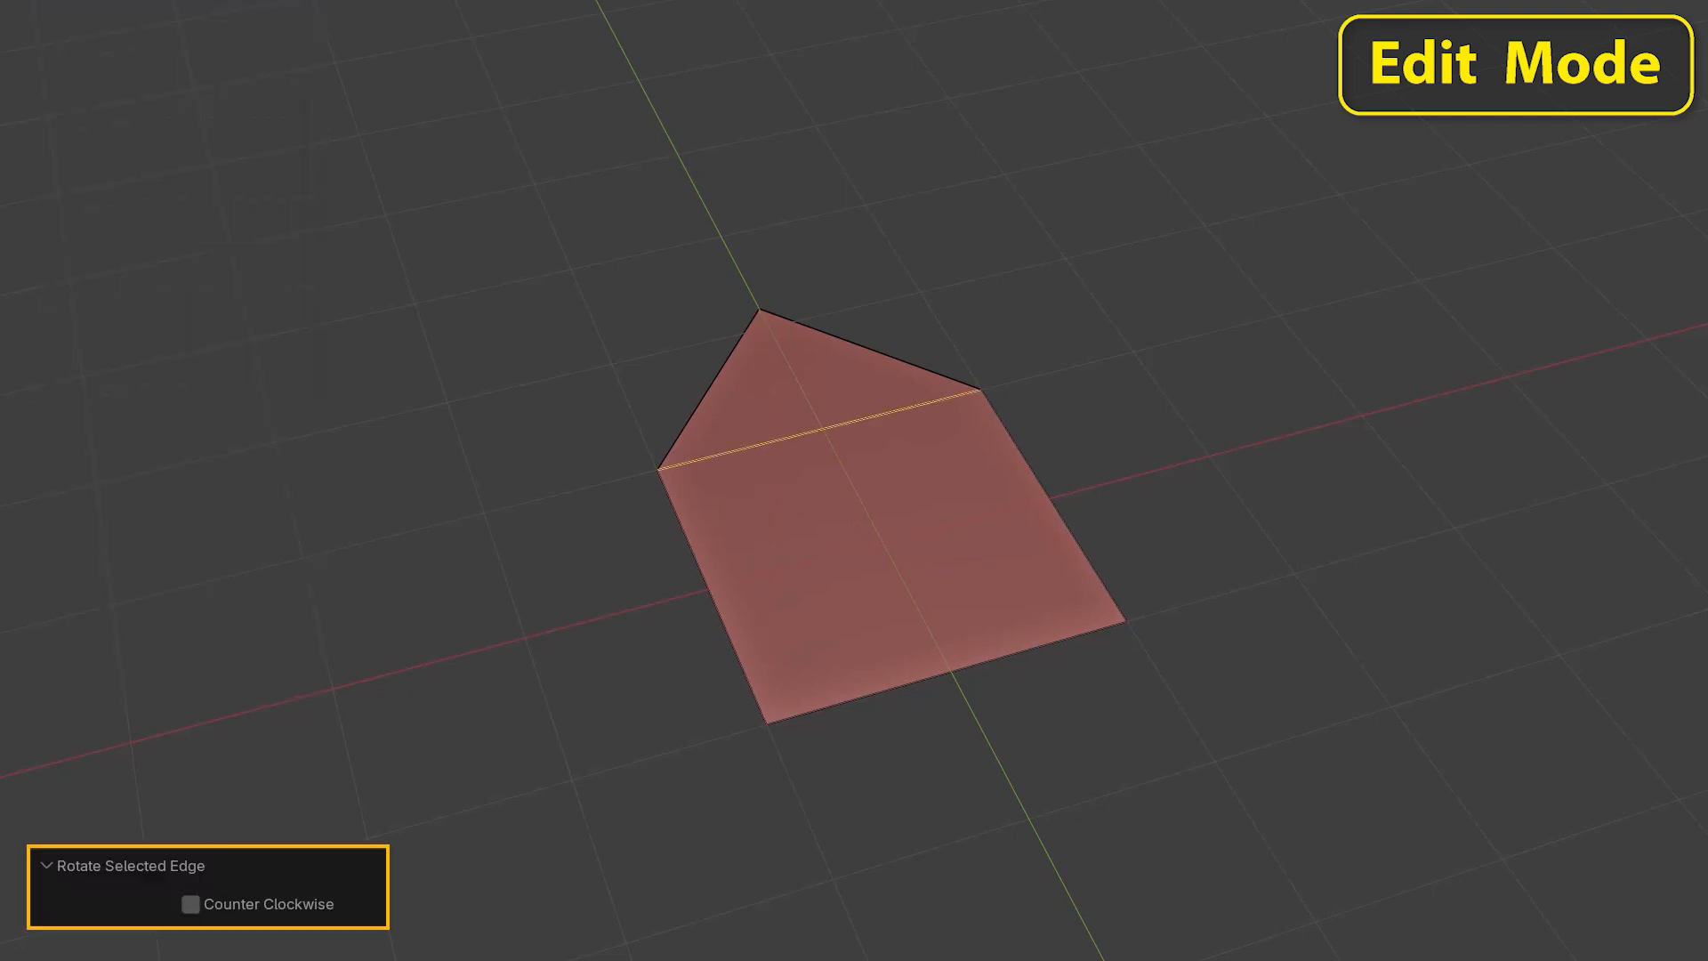
left_click(190, 904)
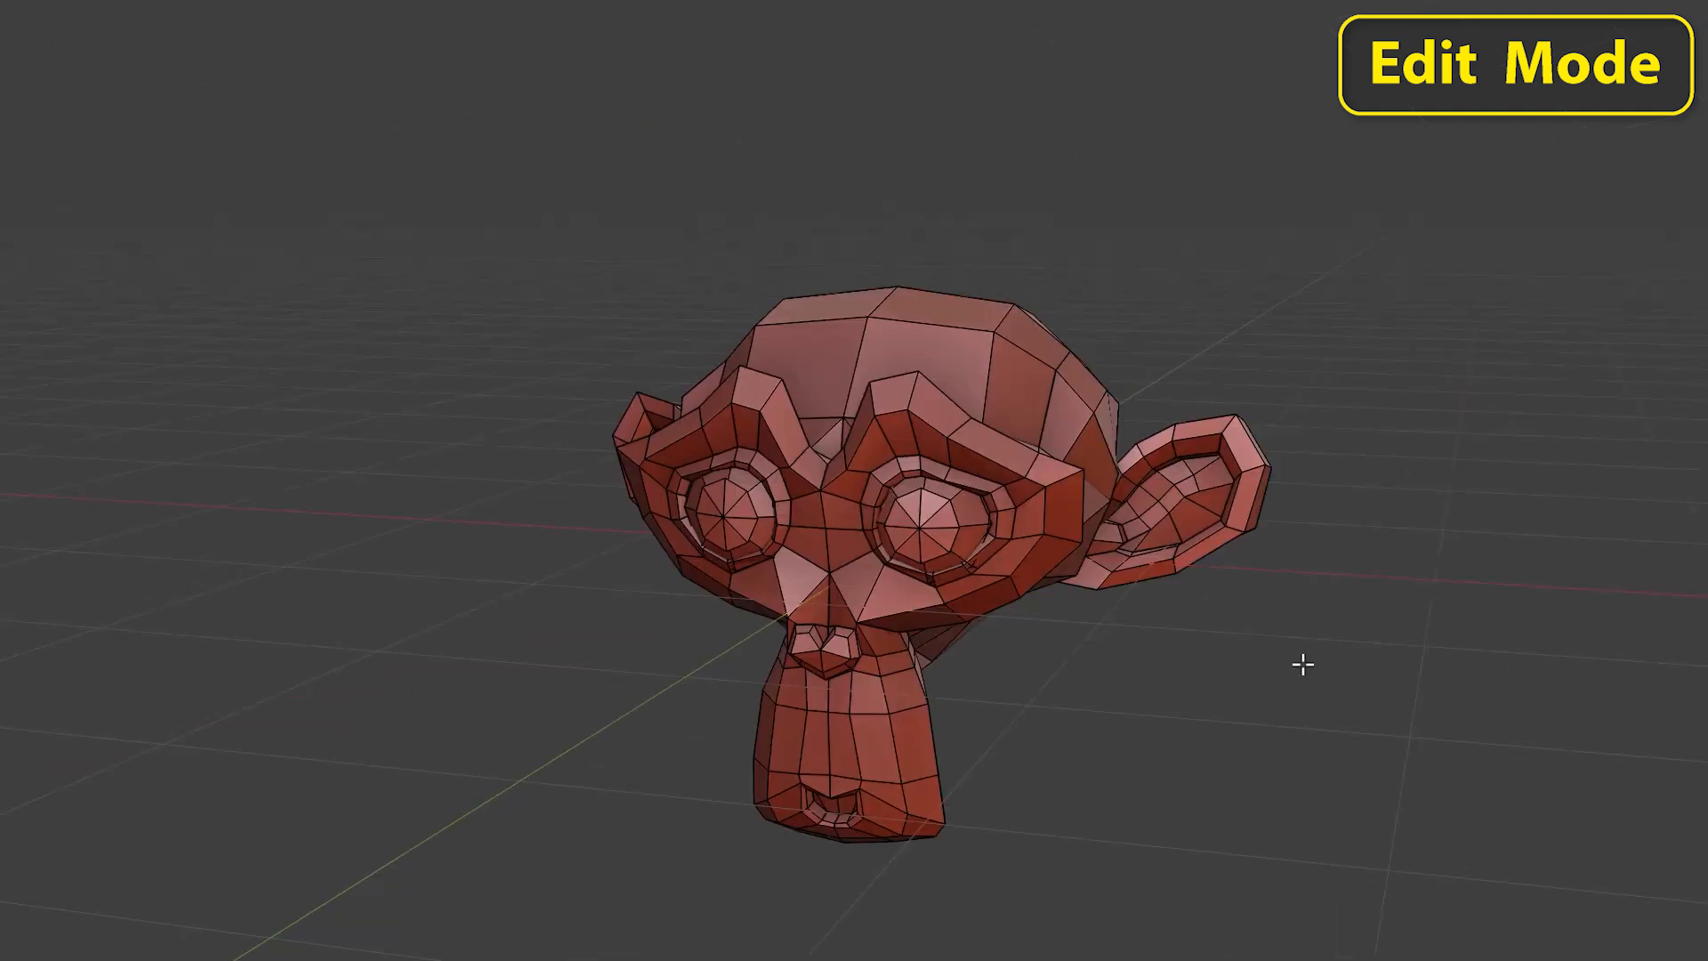
Select an edge on top of the monkey's head and rotate it clockwise.
middle_click_drag(1300, 667, 1223, 743)
left_click(897, 412)
key("ctrl+e")
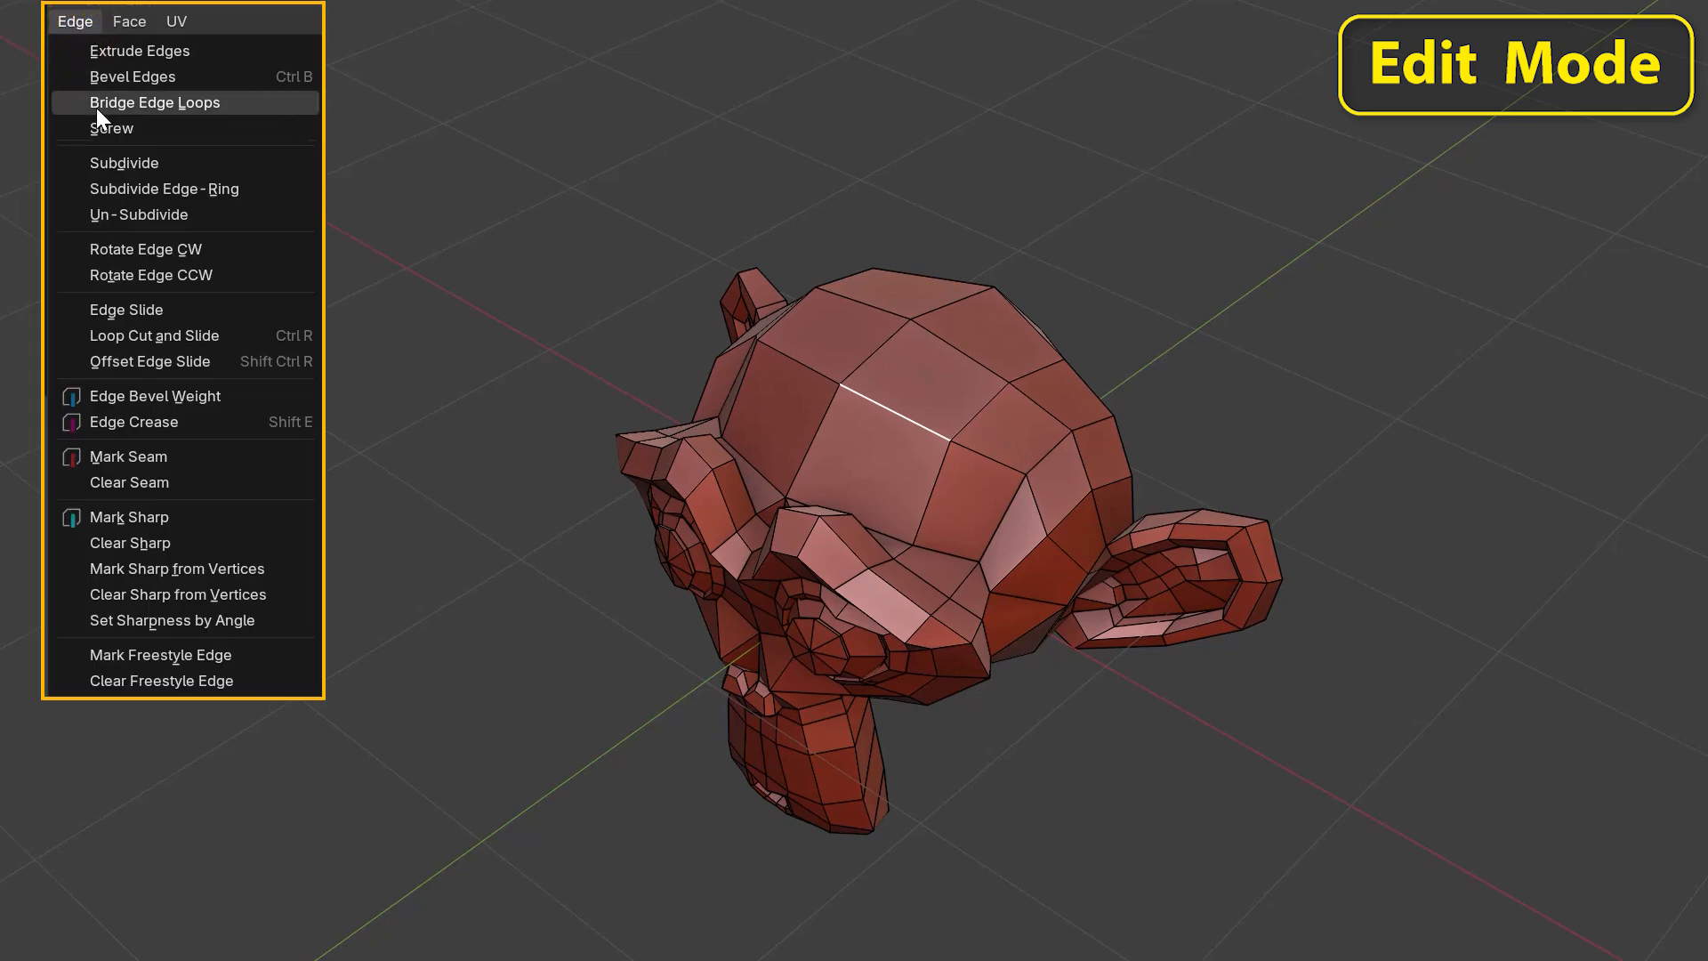
left_click(126, 240)
middle_click_drag(570, 564, 910, 578)
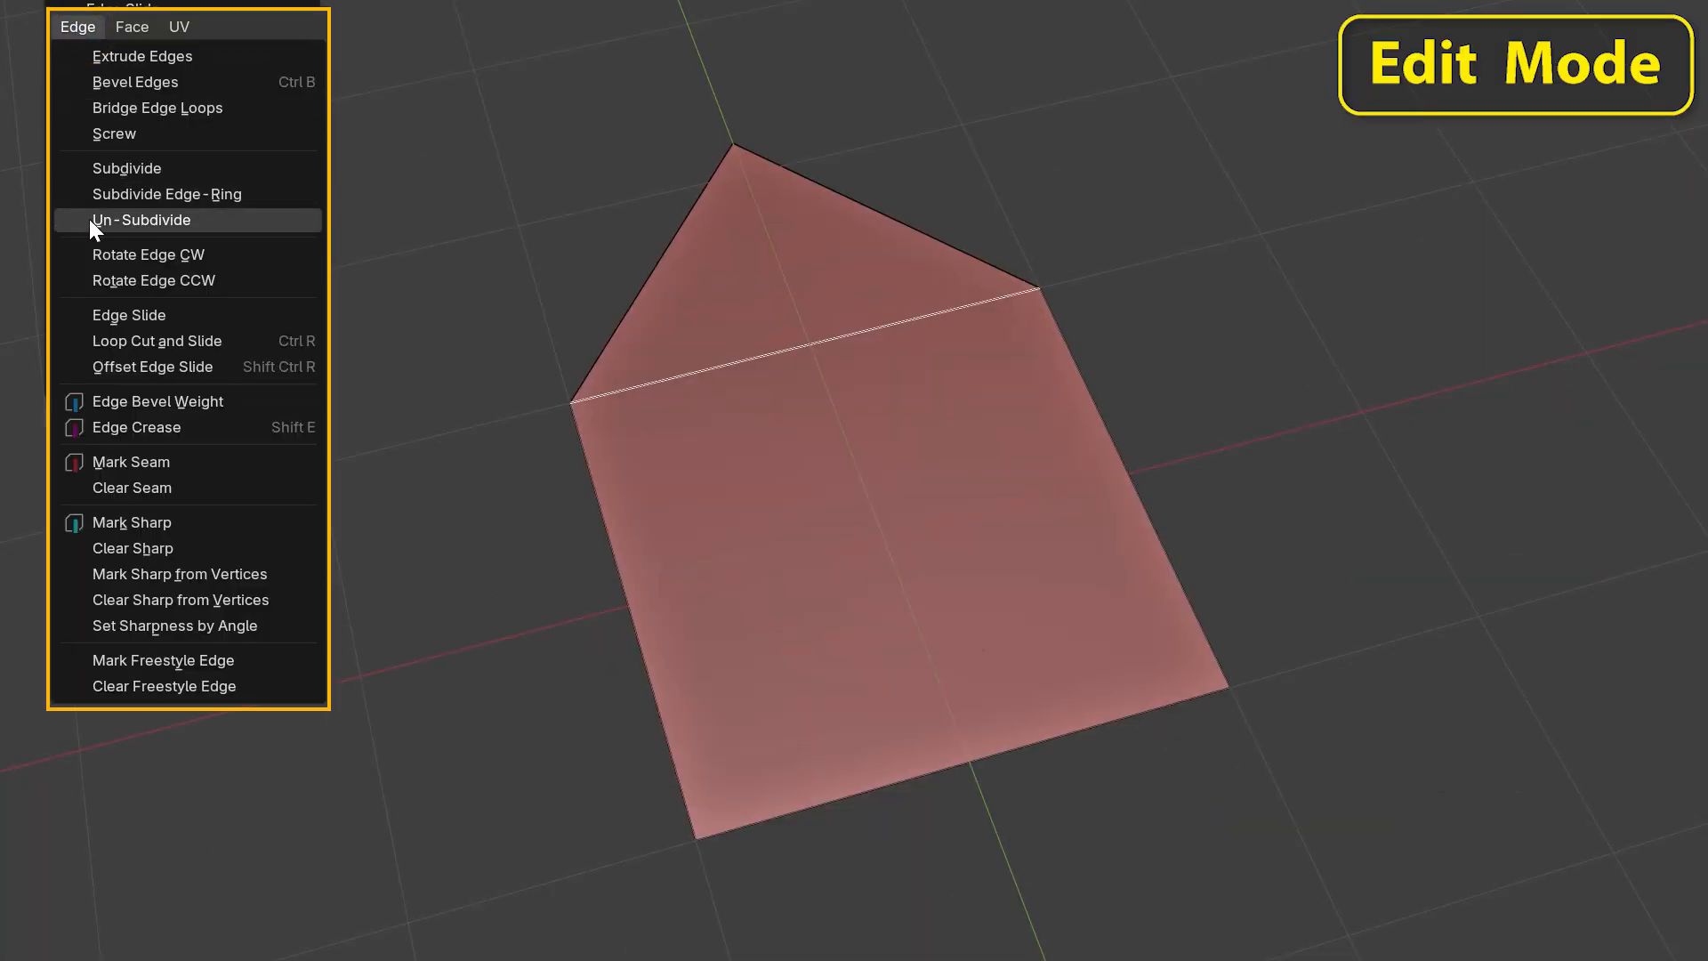
Rotate the house-shaped mesh's inner edge counterclockwise, and apply Edge Slide to the edge dividing the square plane.
left_click(105, 278)
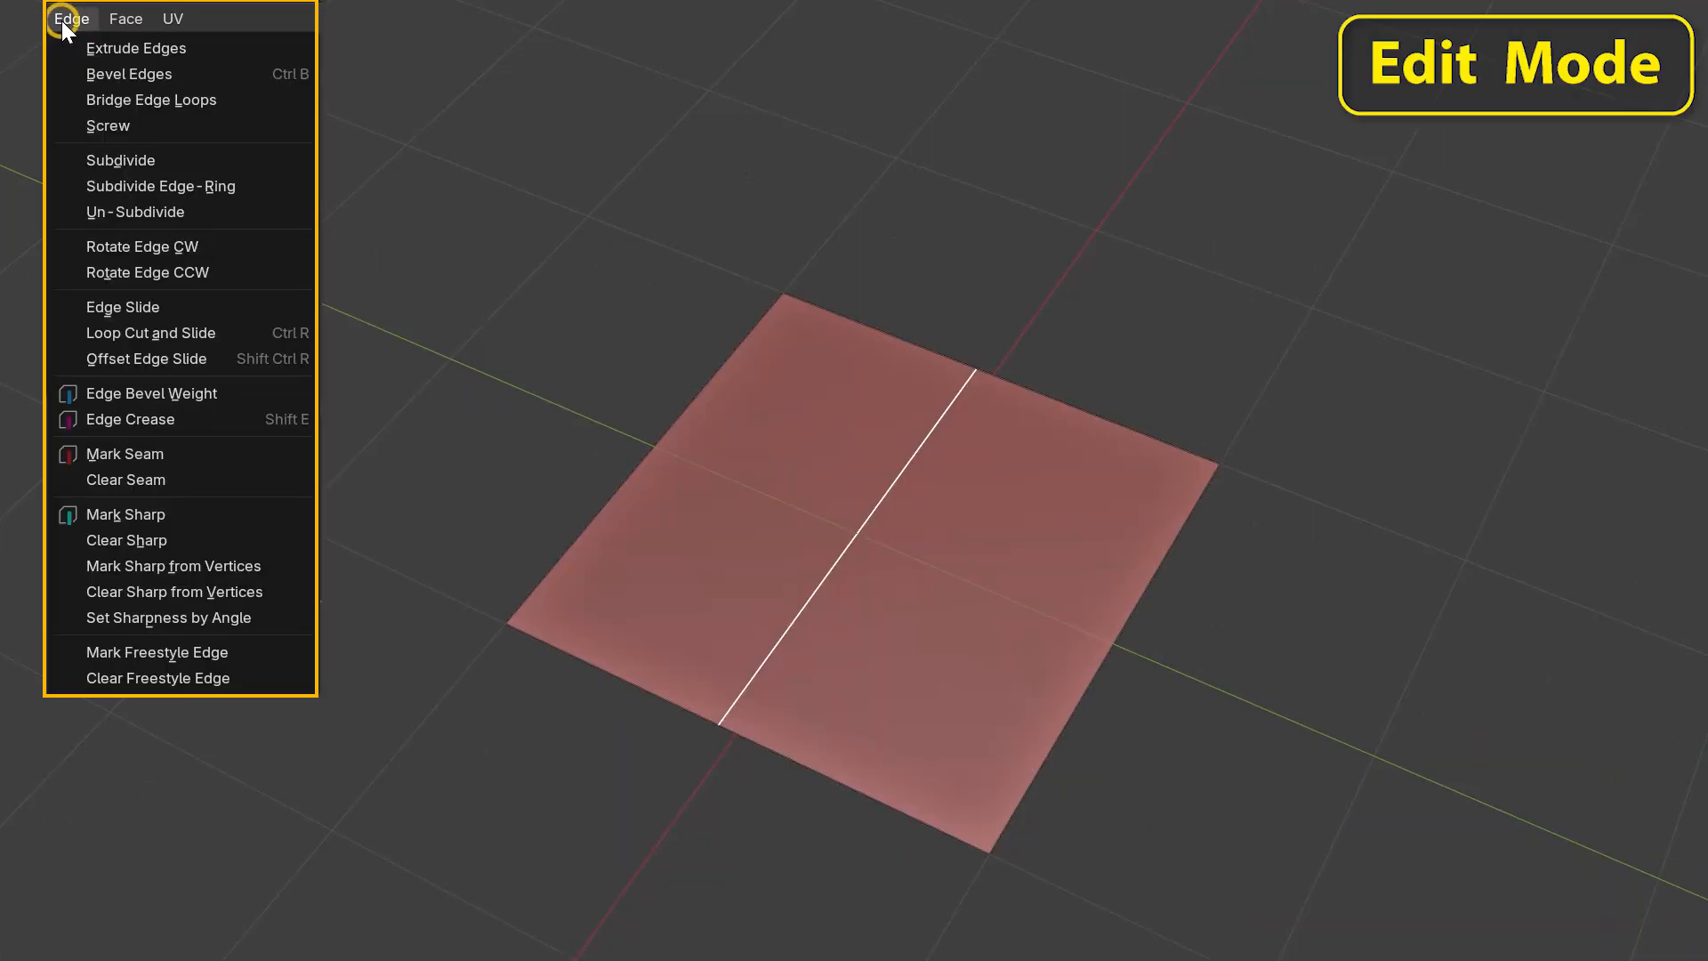
left_click(78, 307)
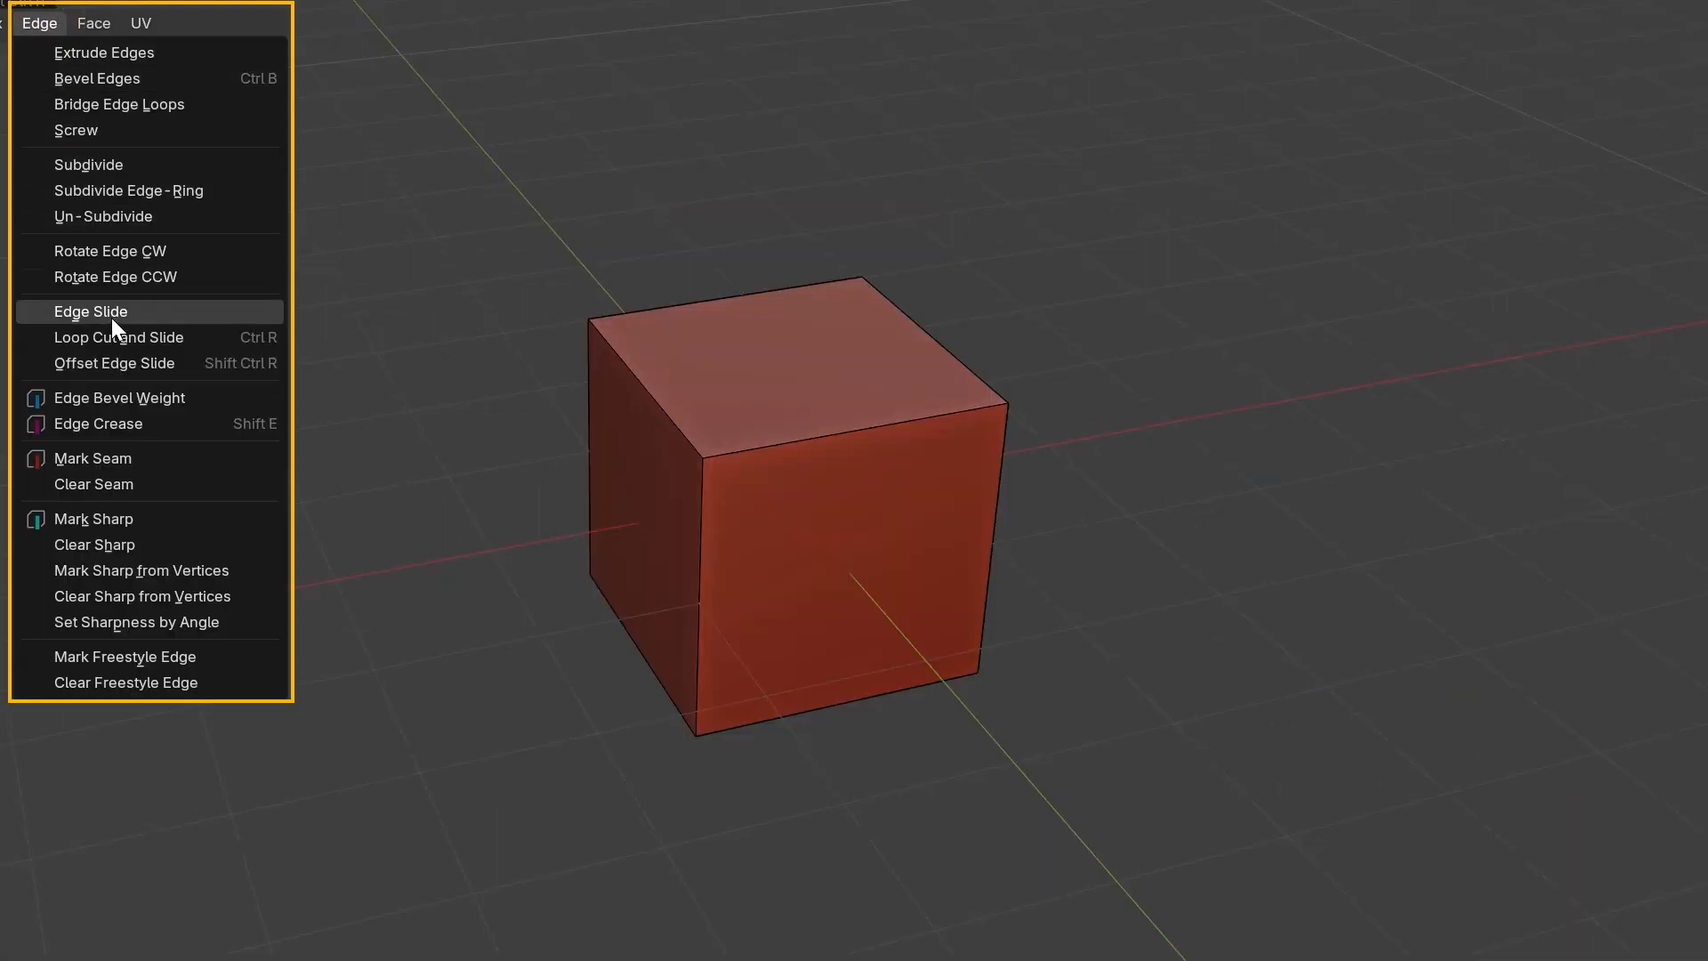
Add an edge loop to the cube with Loop Cut and Slide.
left_click(116, 341)
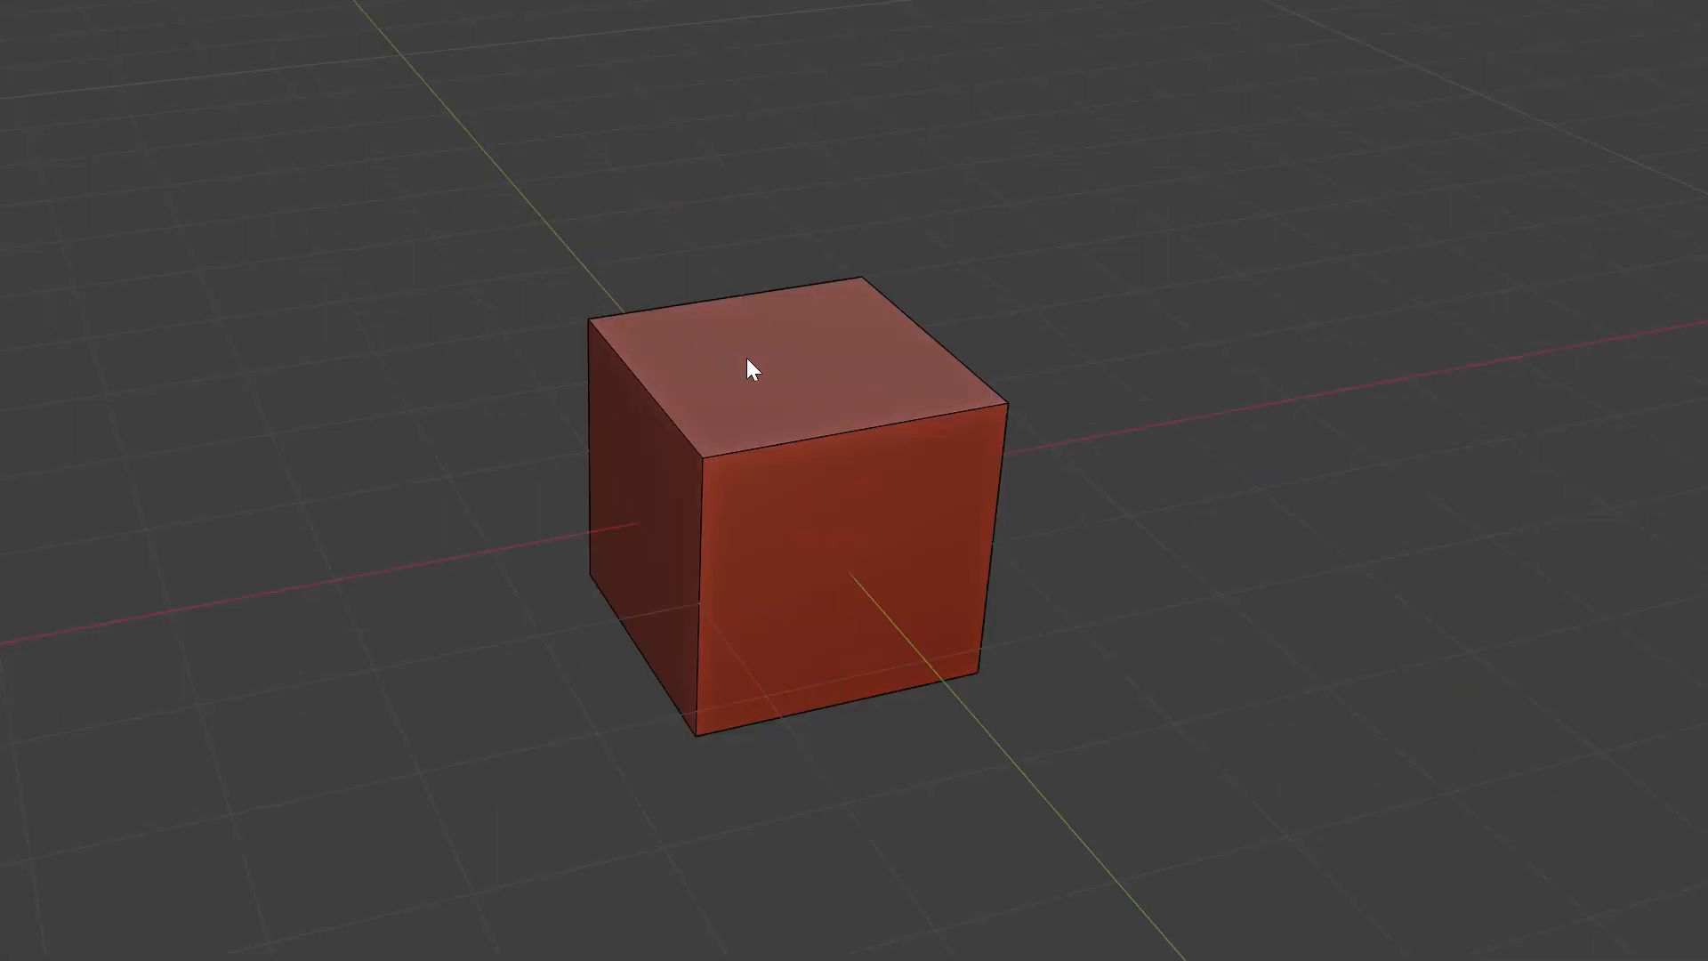
left_click(755, 416)
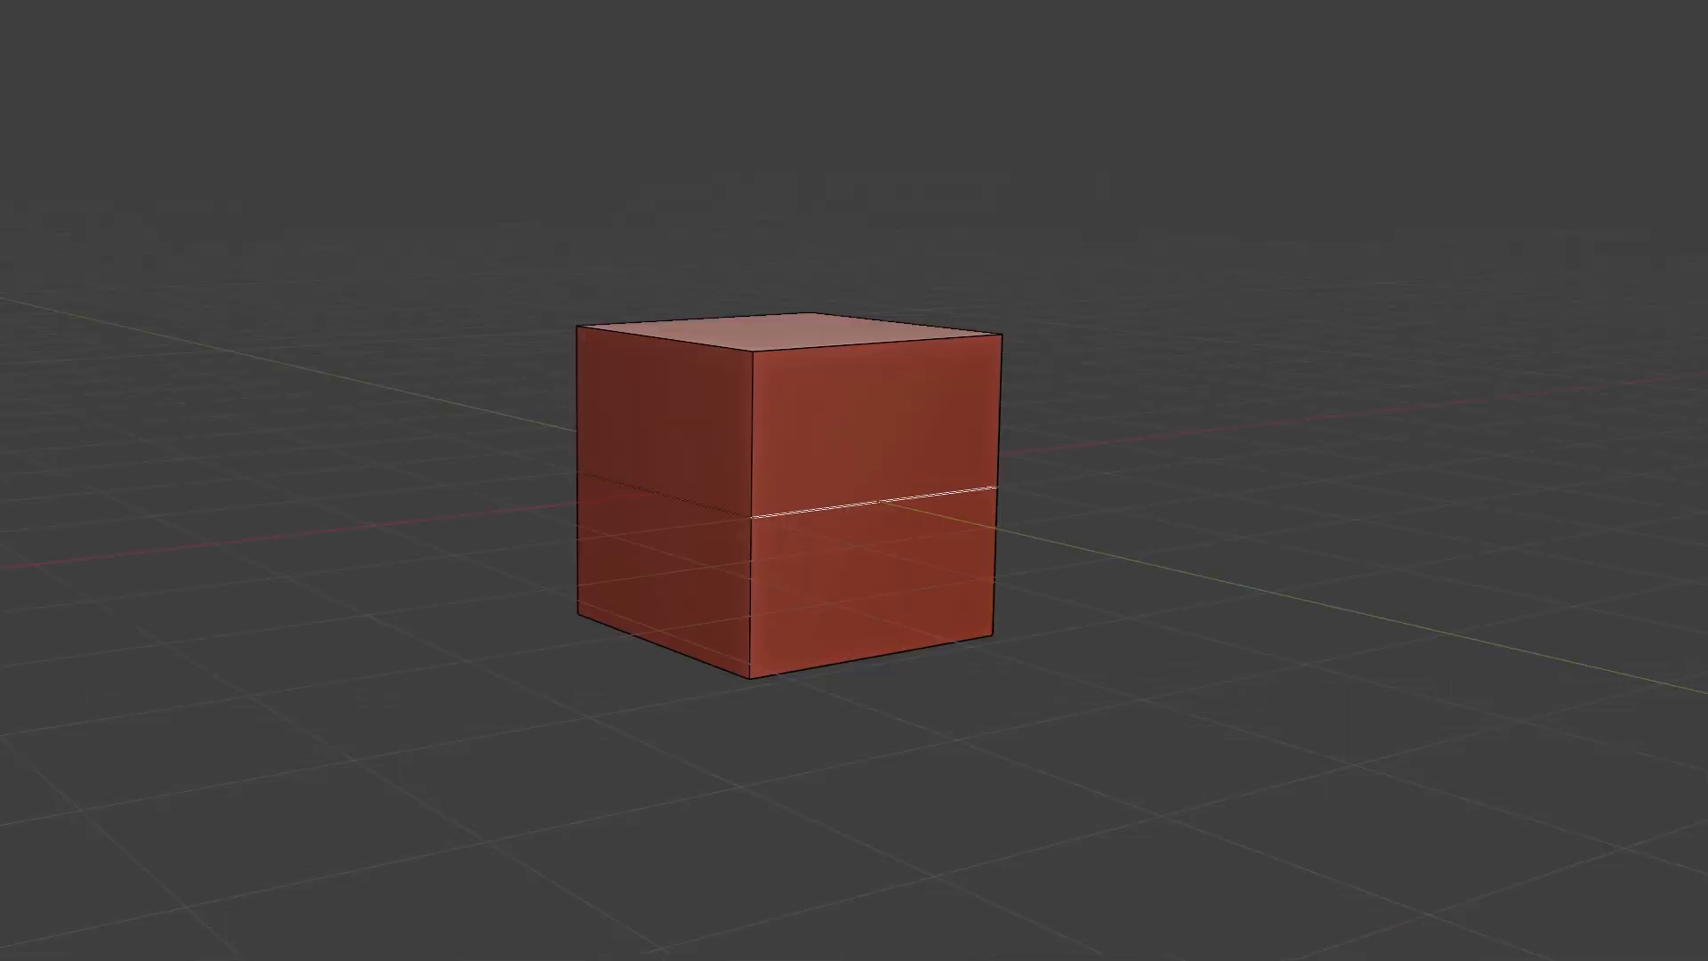
Start Offset Edge Slide on the horizontal middle edge of the cube's front face.
left_click(35, 14)
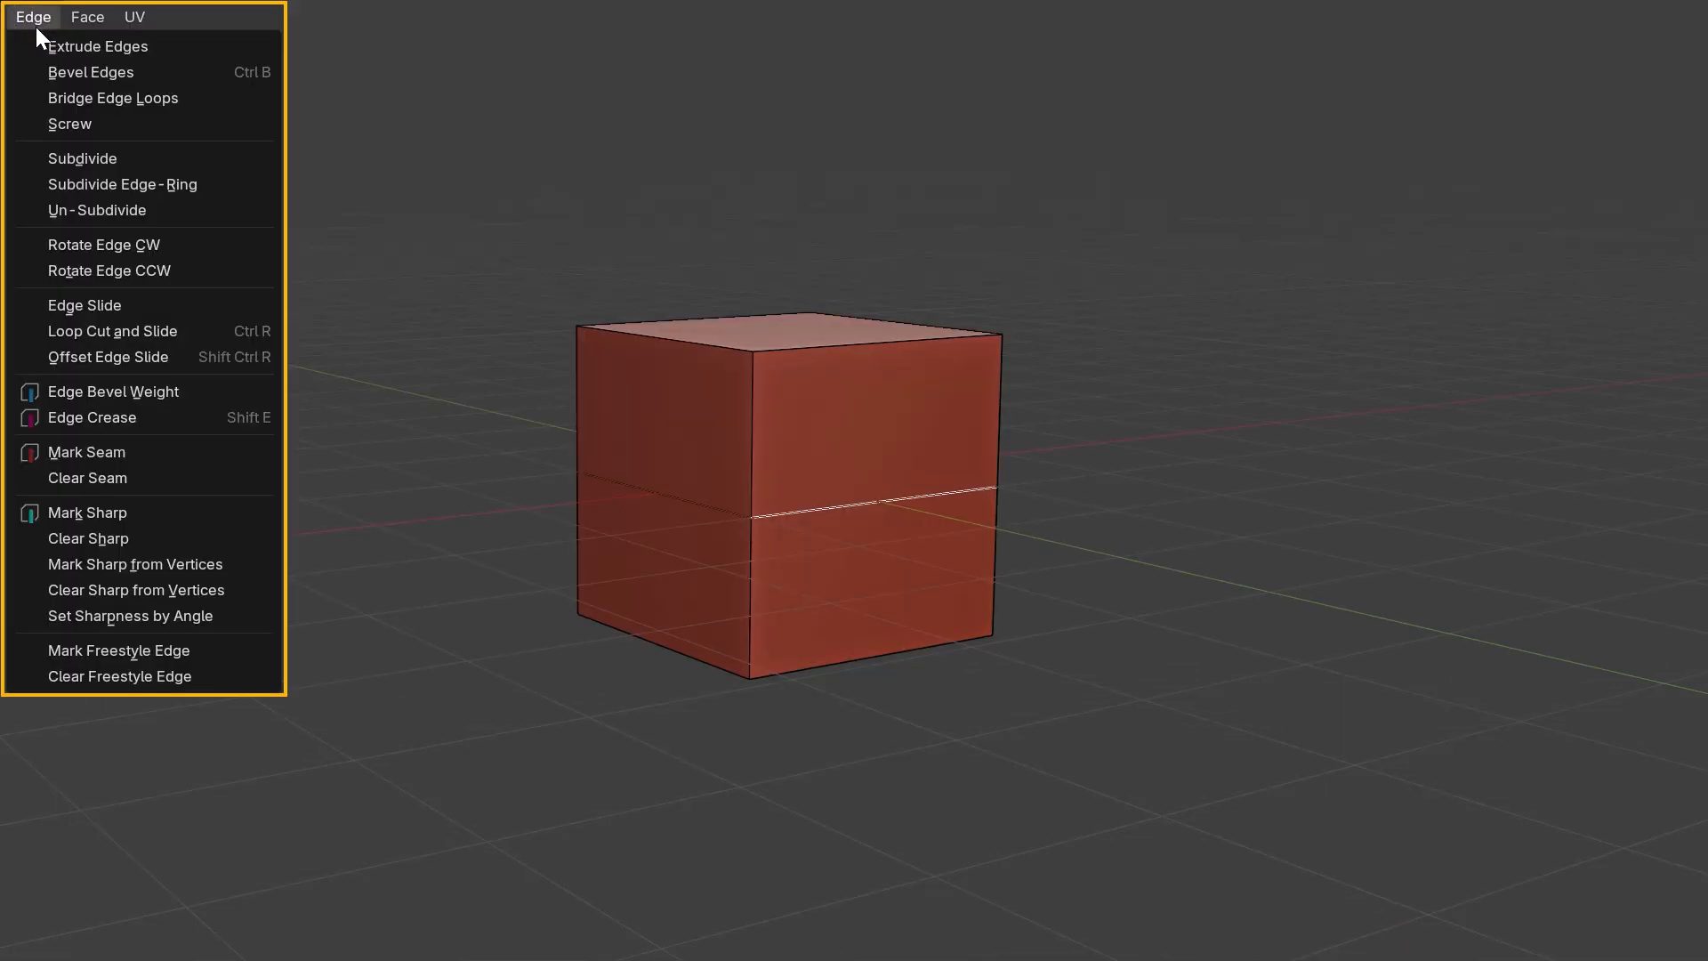
left_click(96, 354)
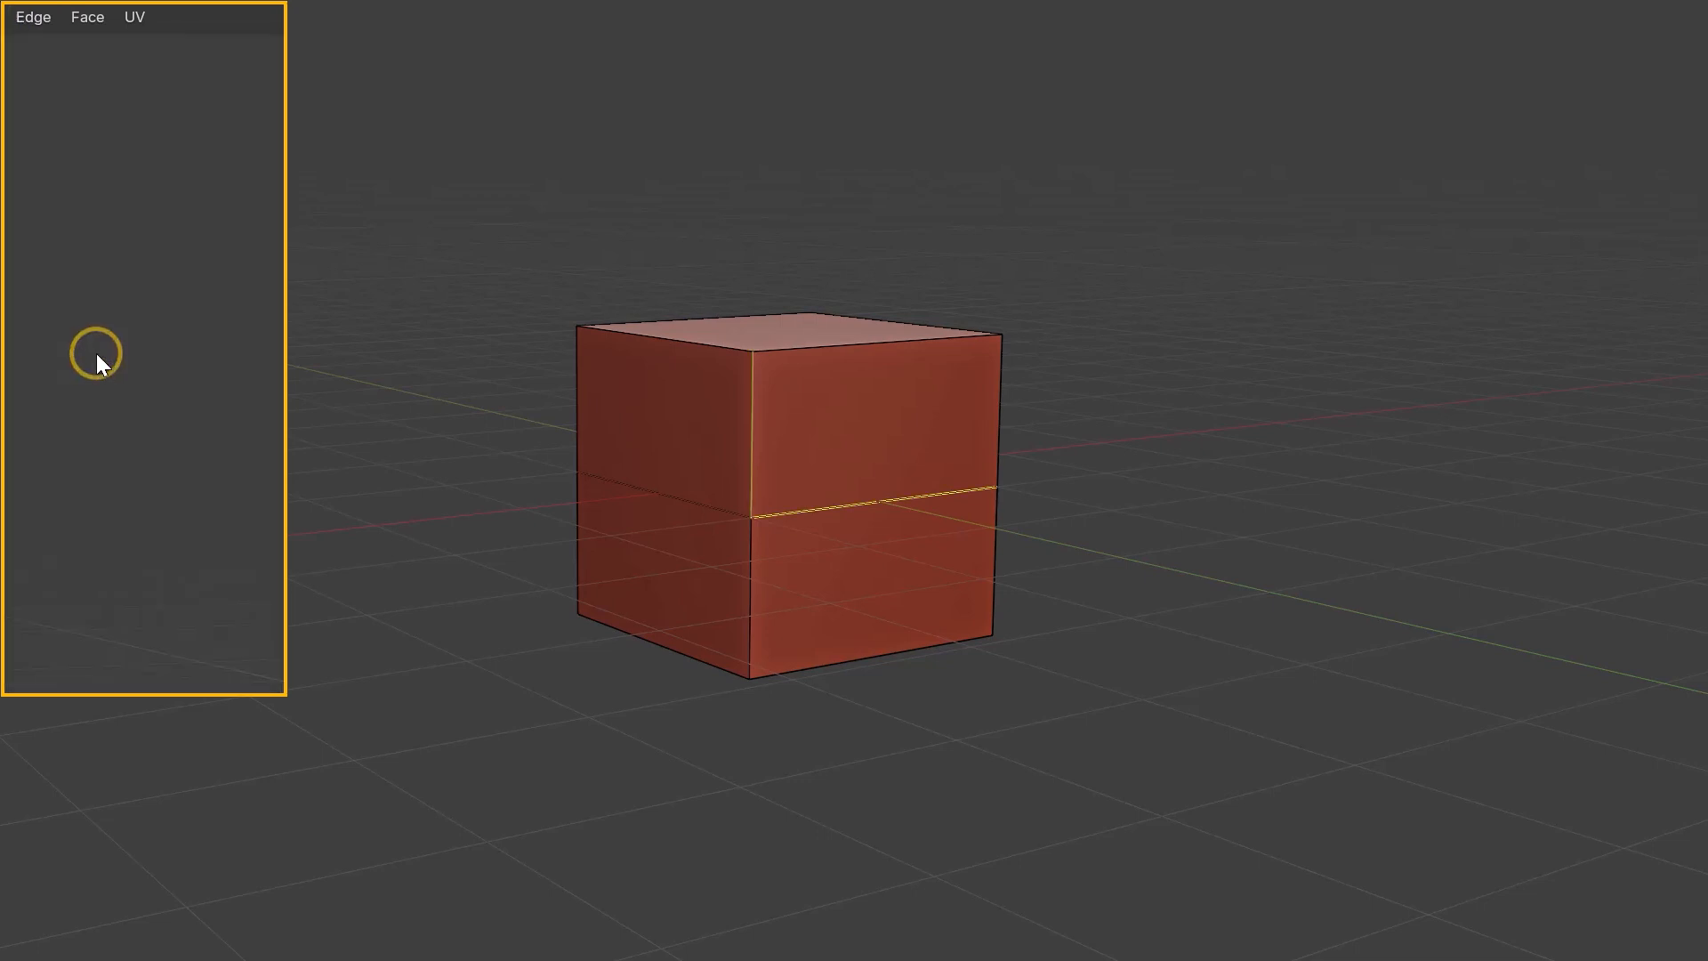